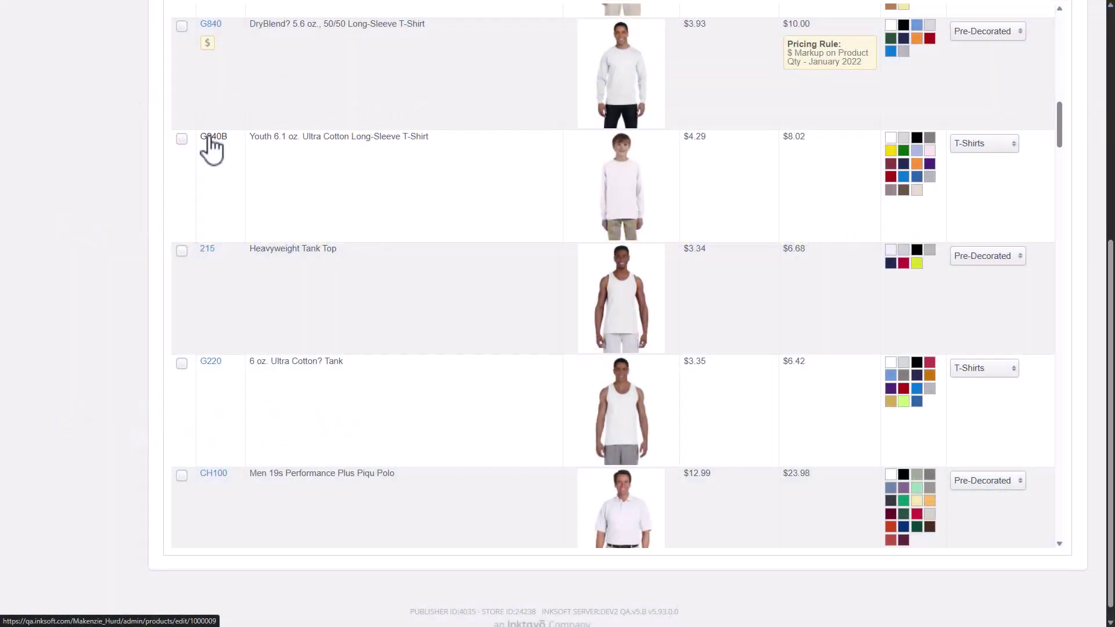
- Open the Youth long-sleeve T-shirt (G640B) from the Manage Products list for editing
click(206, 137)
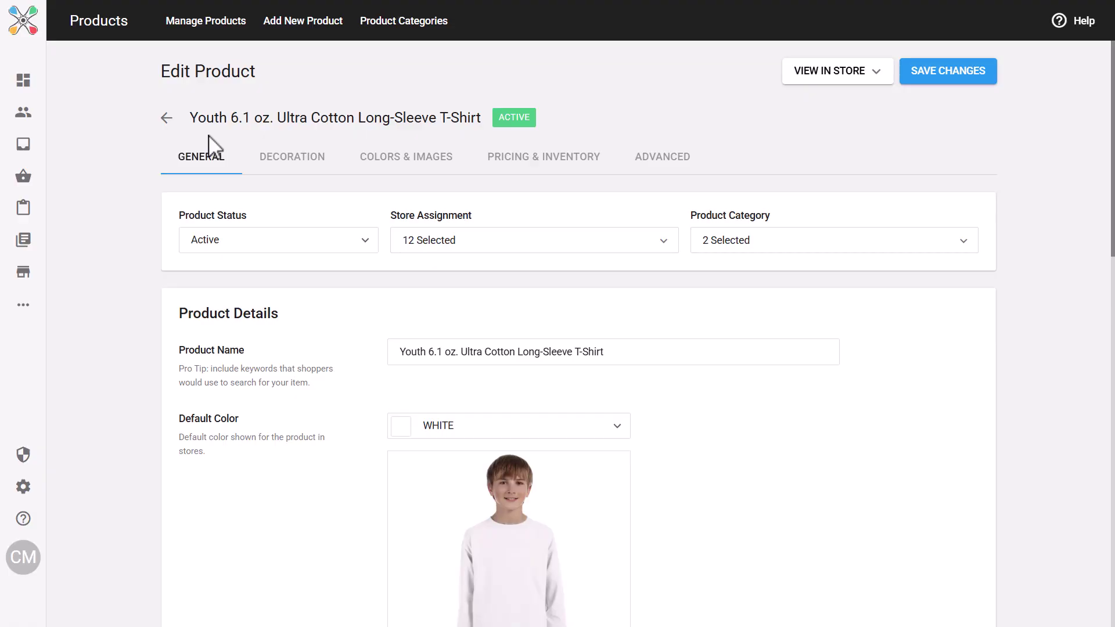
- Review the Decoration, Colors & Images, Pricing & Inventory and Advanced settings in turn
click(318, 166)
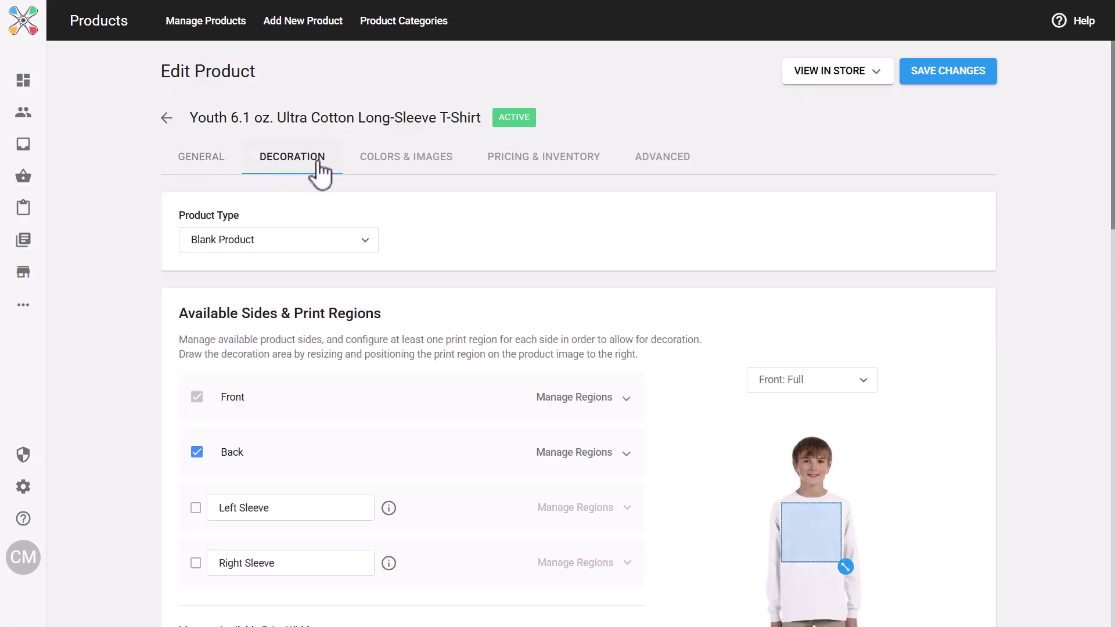
click(417, 163)
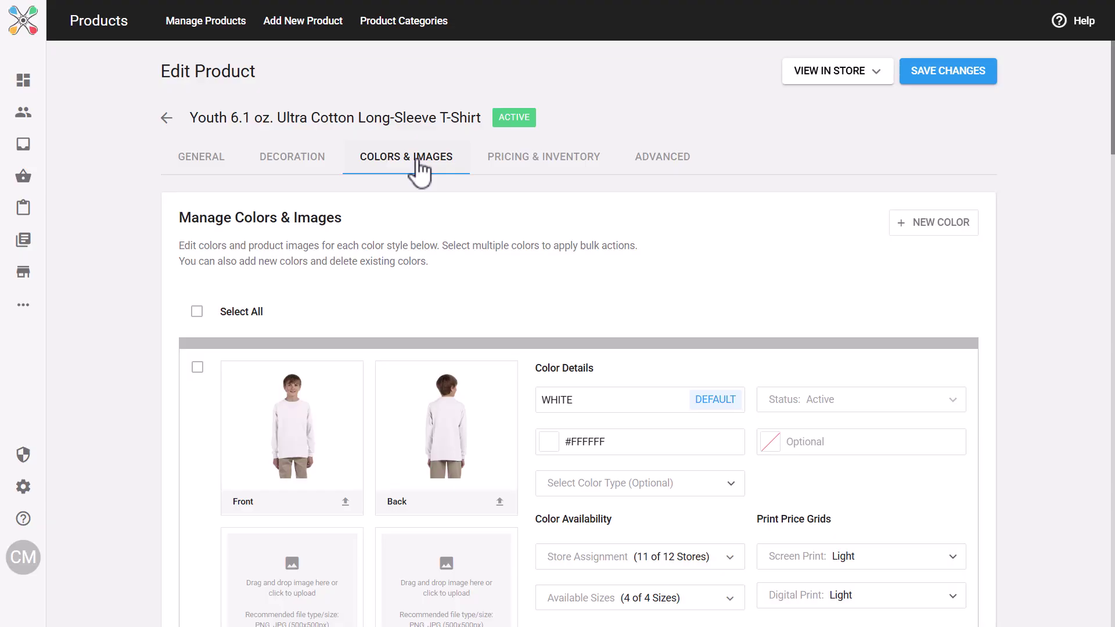
click(568, 169)
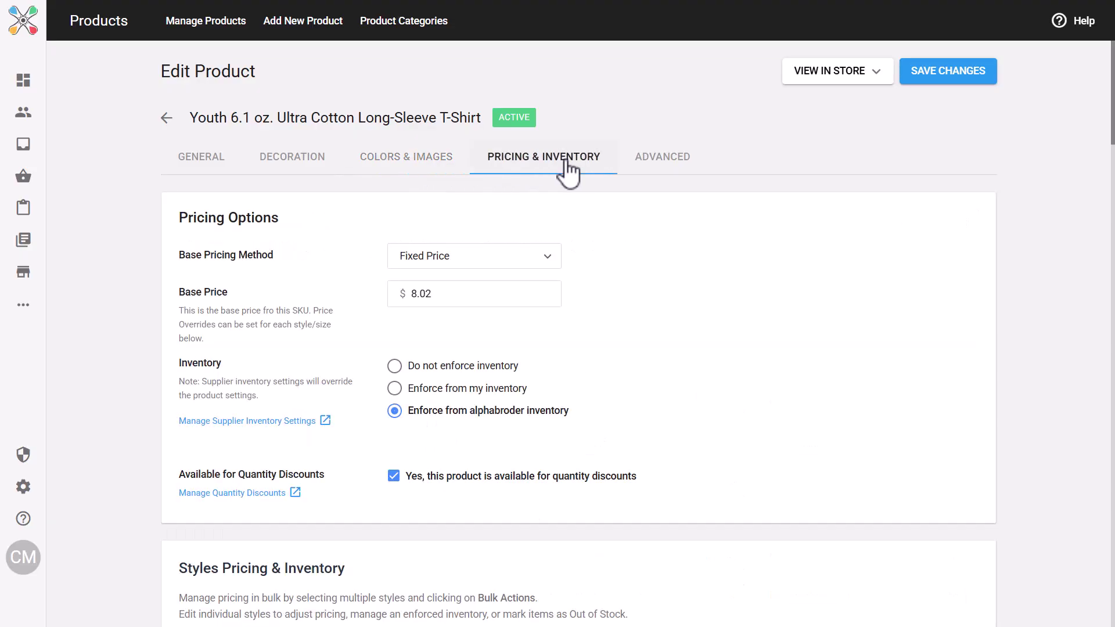
click(678, 170)
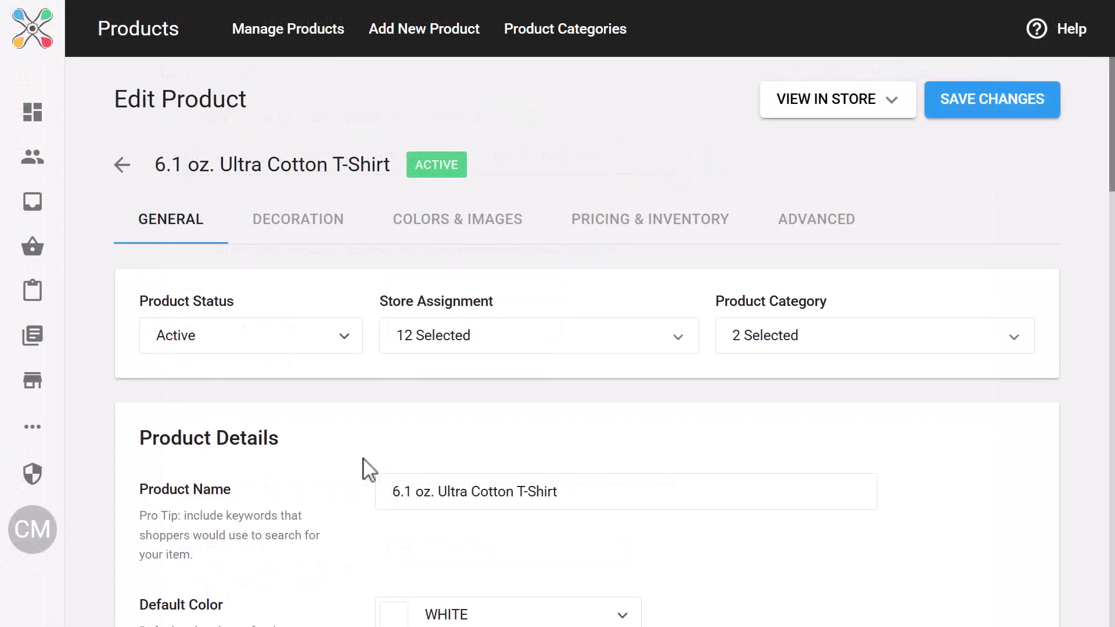
- Check the product's status, assigned stores and two chosen categories, leaving them unchanged
click(349, 341)
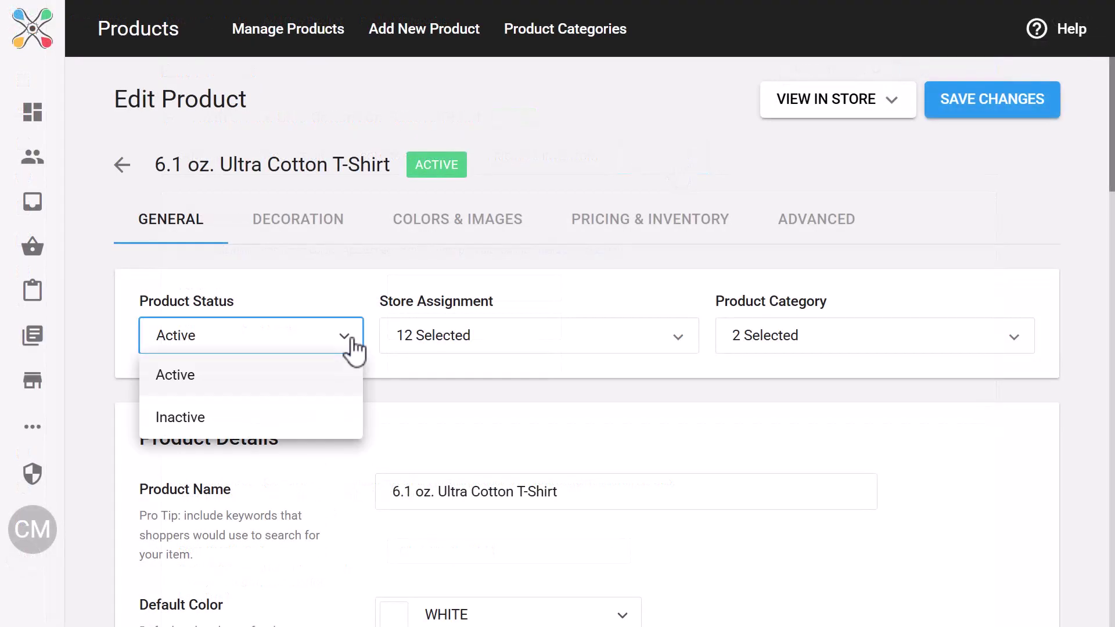
click(357, 348)
click(676, 350)
click(678, 345)
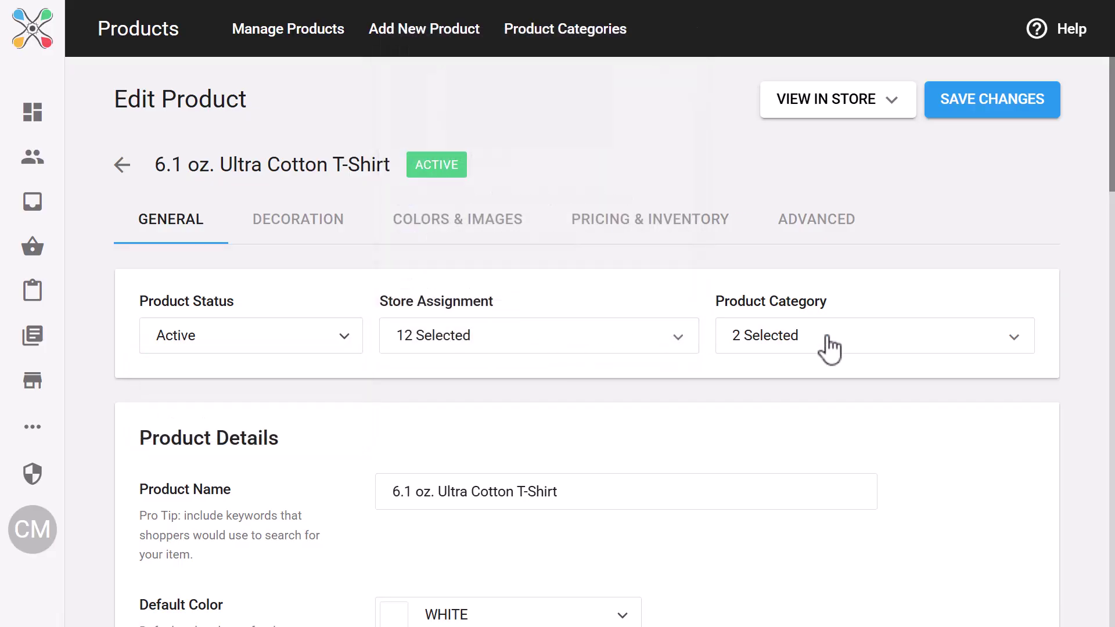
click(892, 348)
click(875, 329)
- Bold the opening phrase '100% preshrunk cotton' in the product description
scroll(738, 502, down, 5)
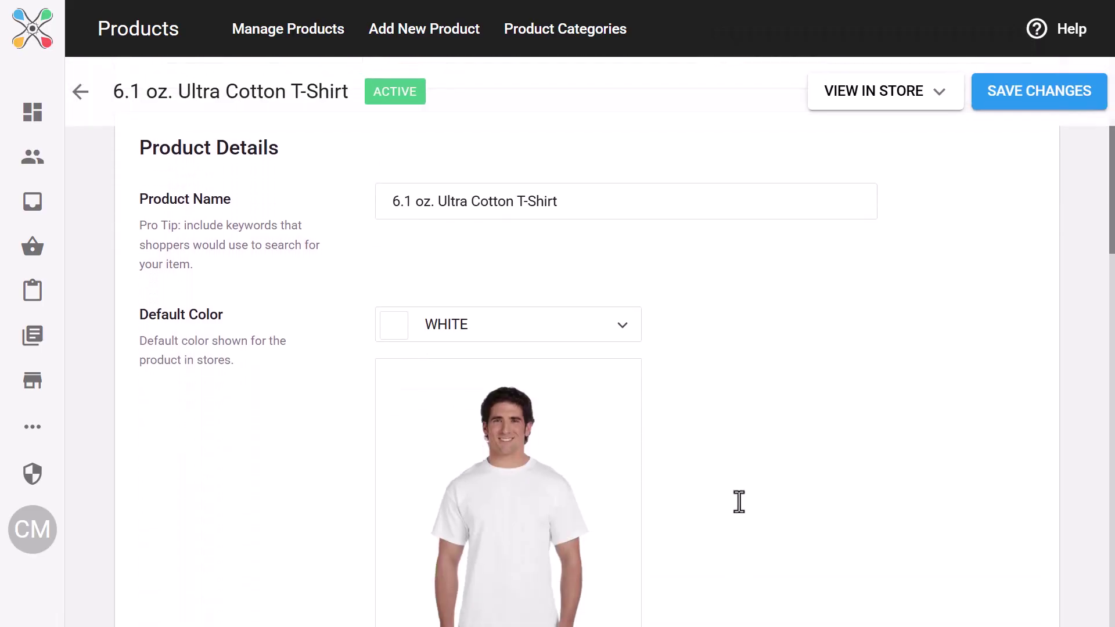
scroll(740, 505, down, 6)
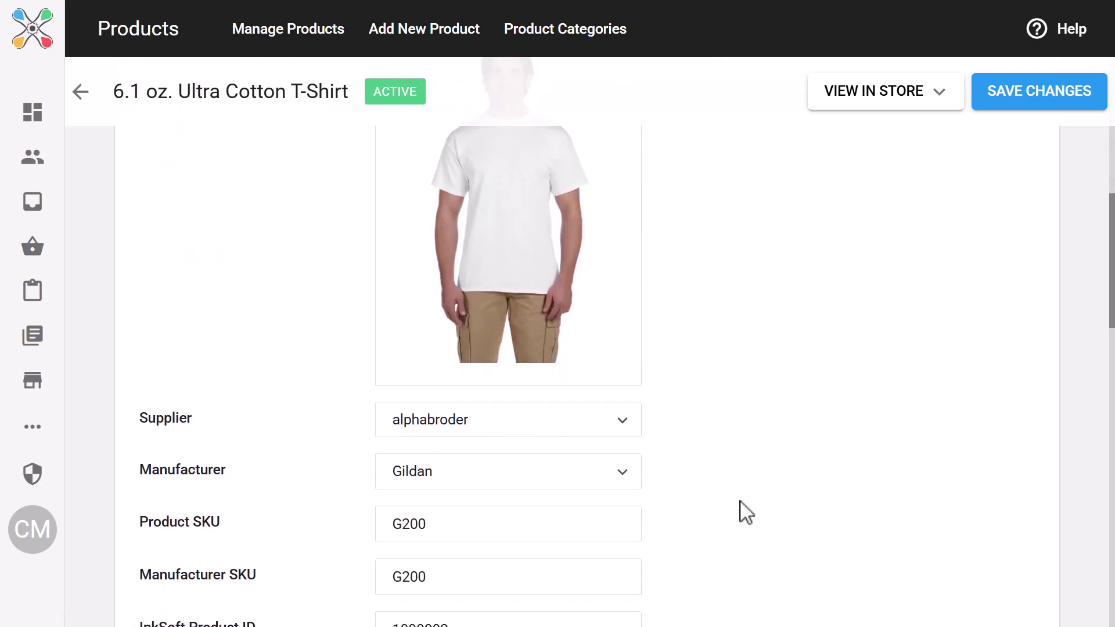
scroll(744, 509, down, 4)
scroll(746, 511, down, 1)
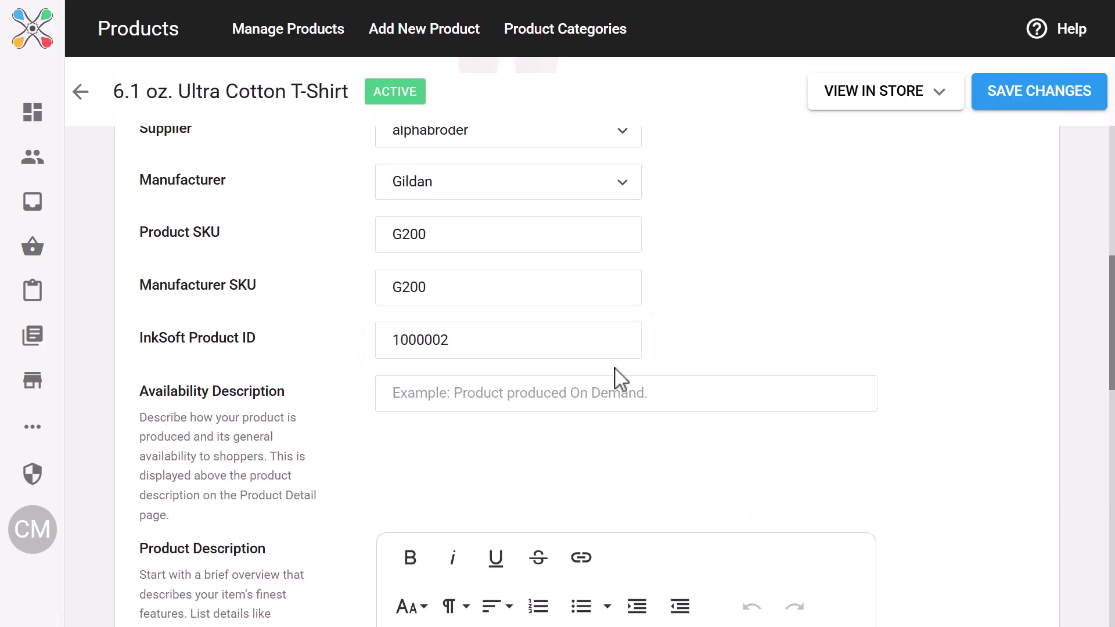
scroll(801, 443, down, 2)
scroll(806, 444, down, 3)
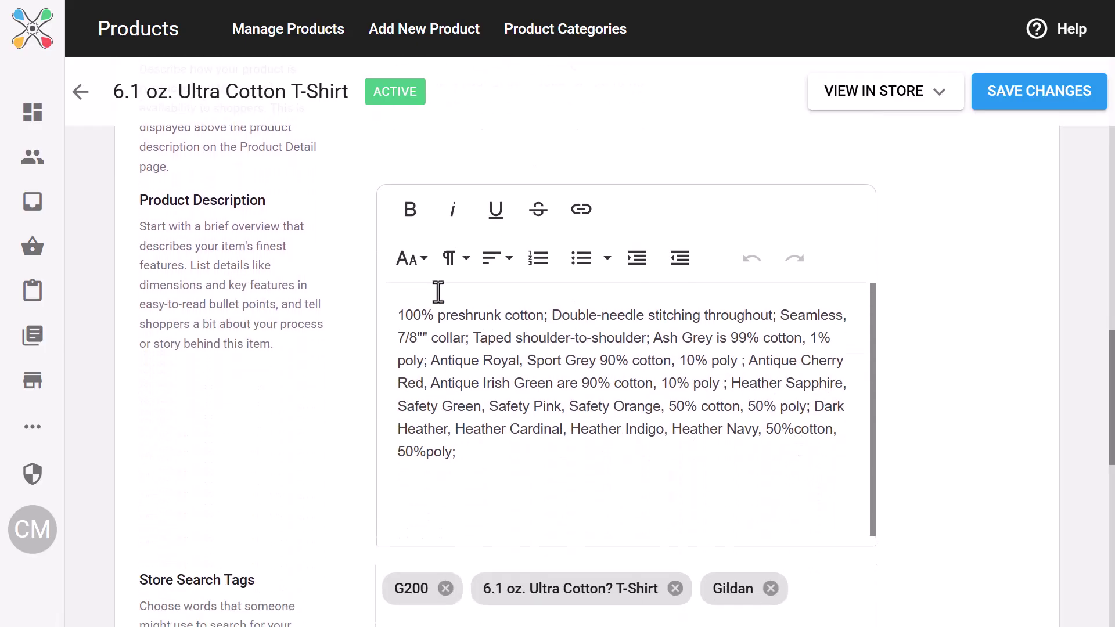
drag(396, 315, 542, 315)
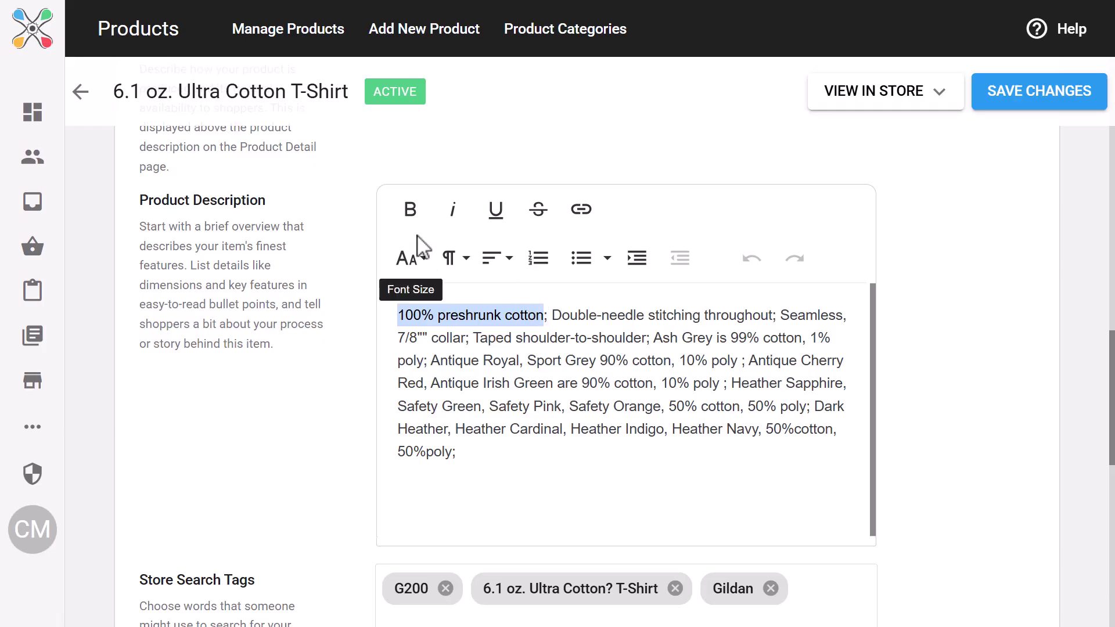
click(410, 209)
click(662, 475)
scroll(647, 482, down, 1)
scroll(648, 482, down, 8)
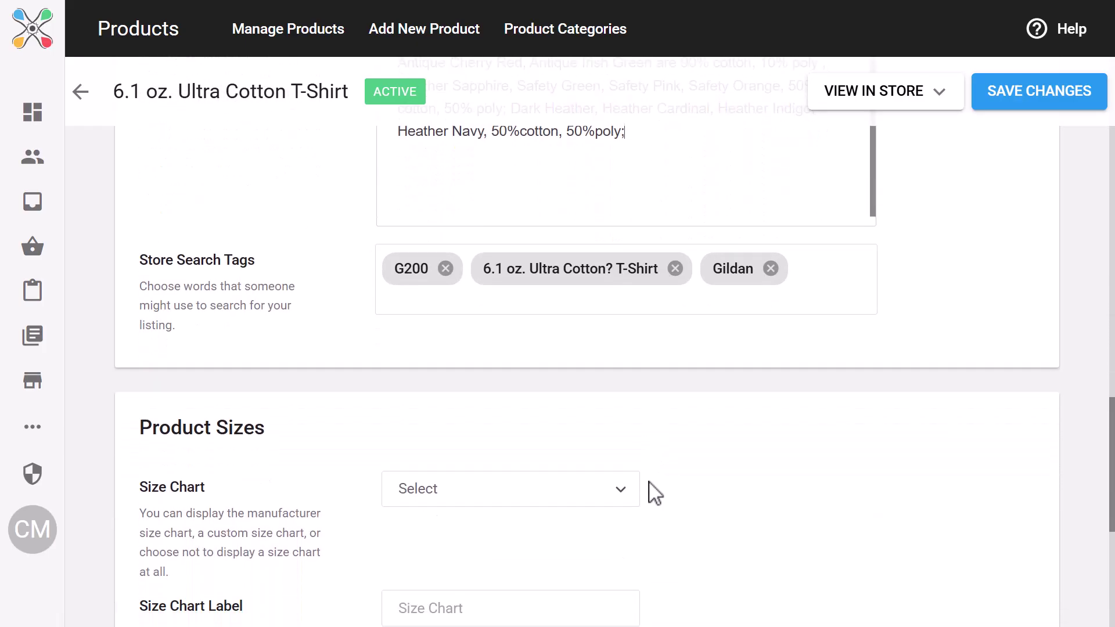
click(622, 360)
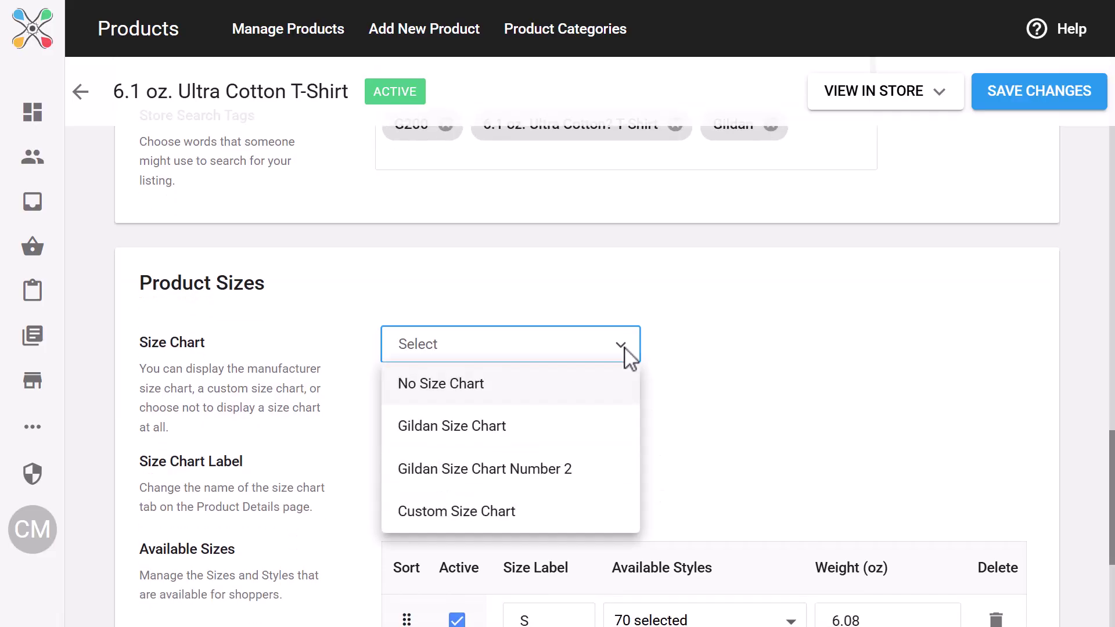
click(730, 367)
scroll(729, 397, down, 1)
scroll(734, 398, down, 5)
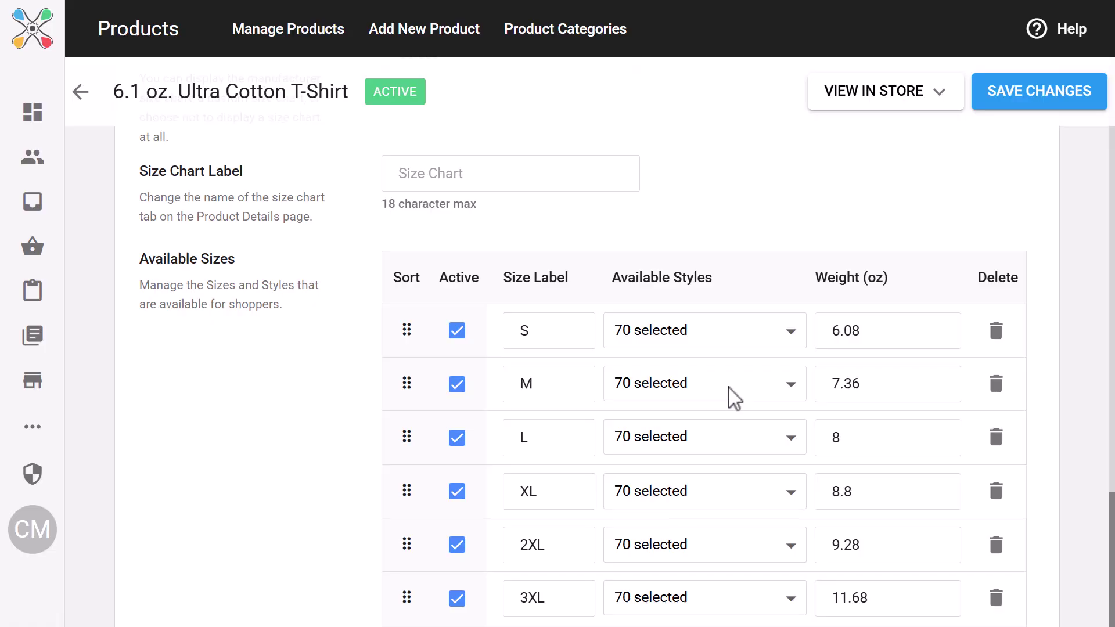
click(457, 332)
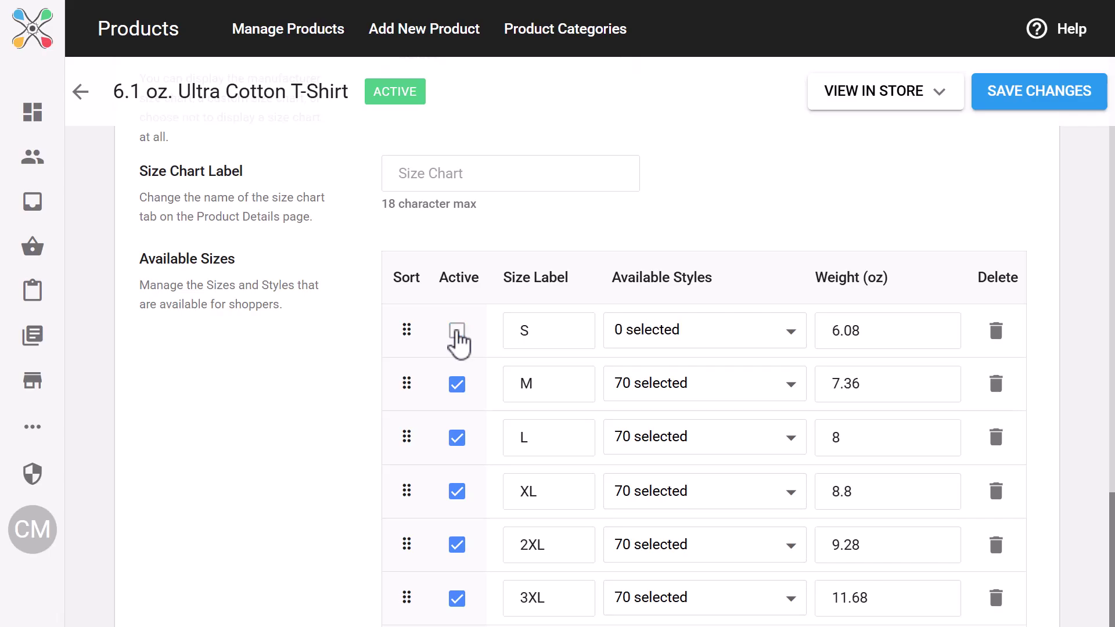
click(458, 333)
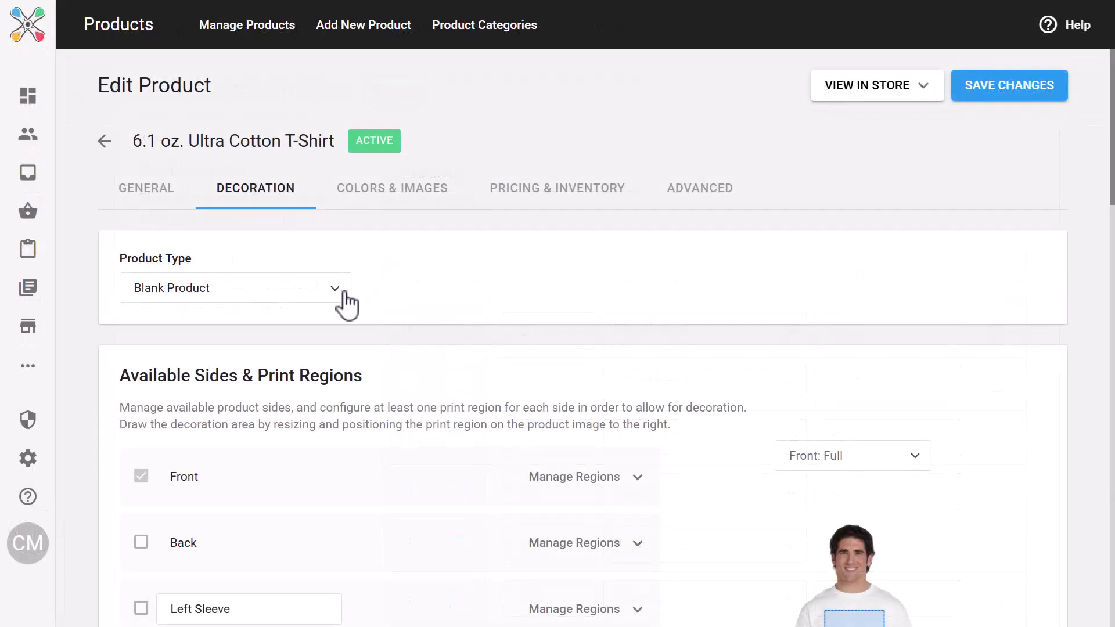
- Keep Blank Product as the product type
click(347, 306)
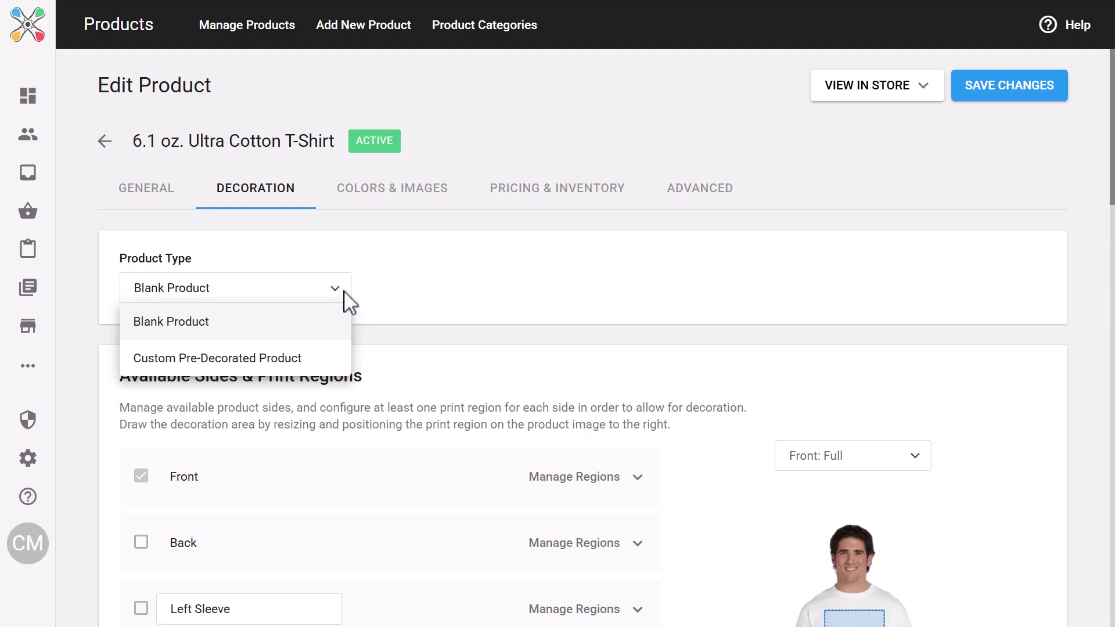
click(409, 290)
scroll(448, 284, down, 4)
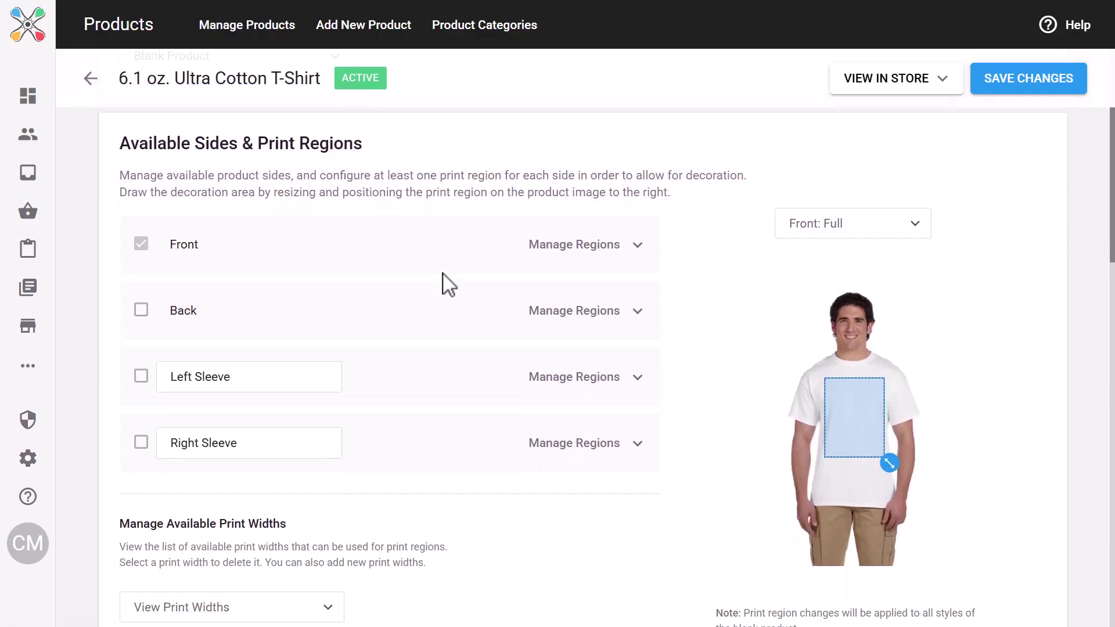
- Enable the Back side for decoration and slightly shrink the front print area on the preview
click(140, 311)
click(637, 316)
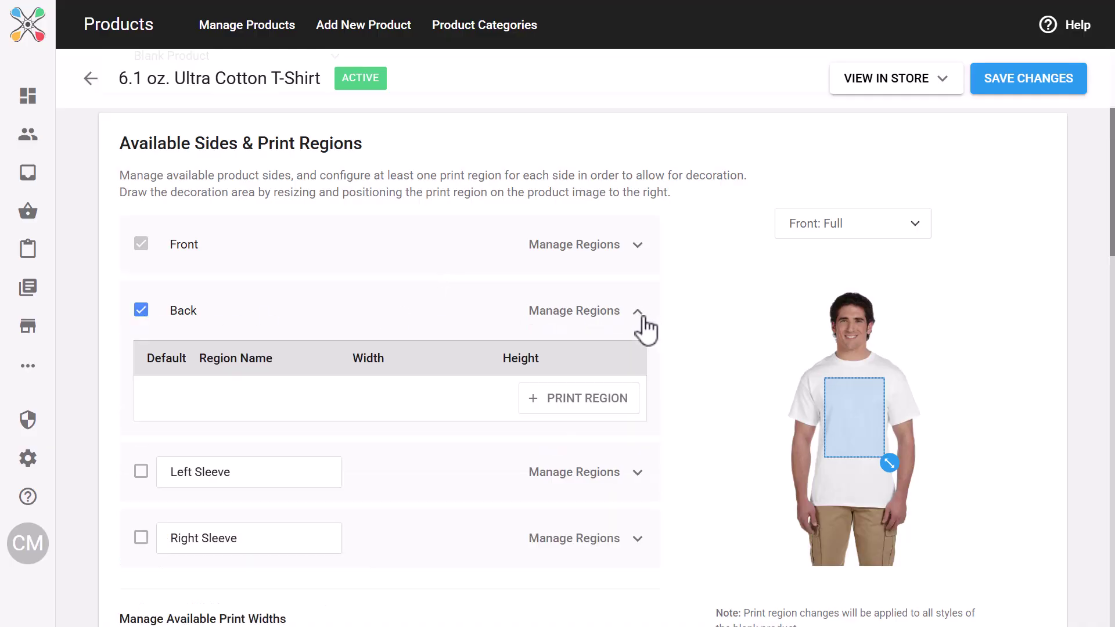
drag(864, 421, 865, 418)
drag(883, 455, 879, 448)
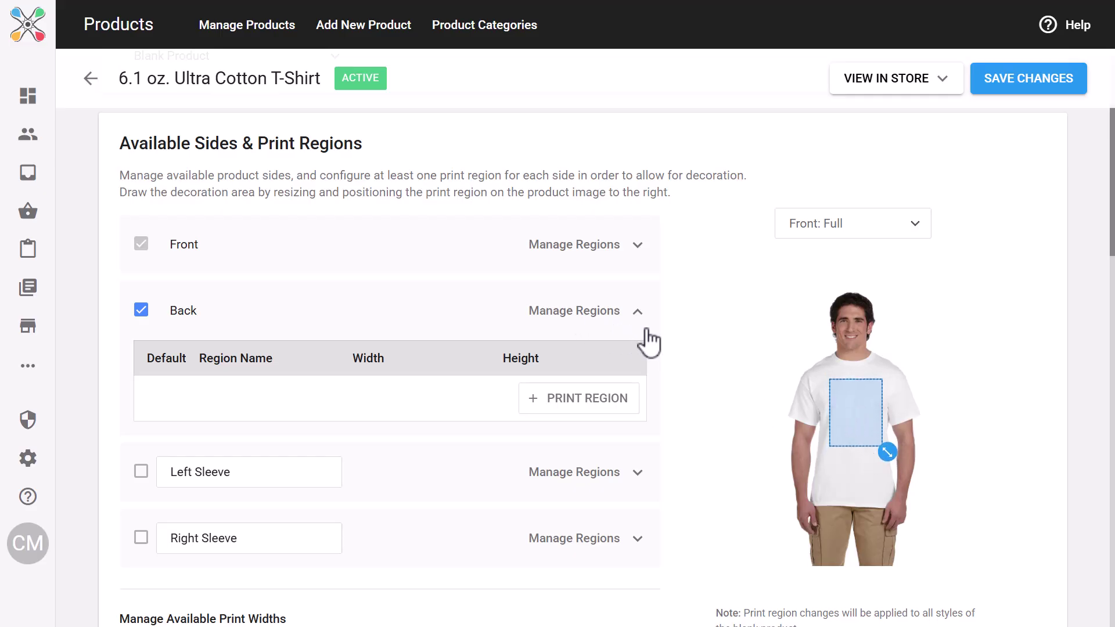
- Review the front's Full print region details and available print widths without changing them
click(639, 248)
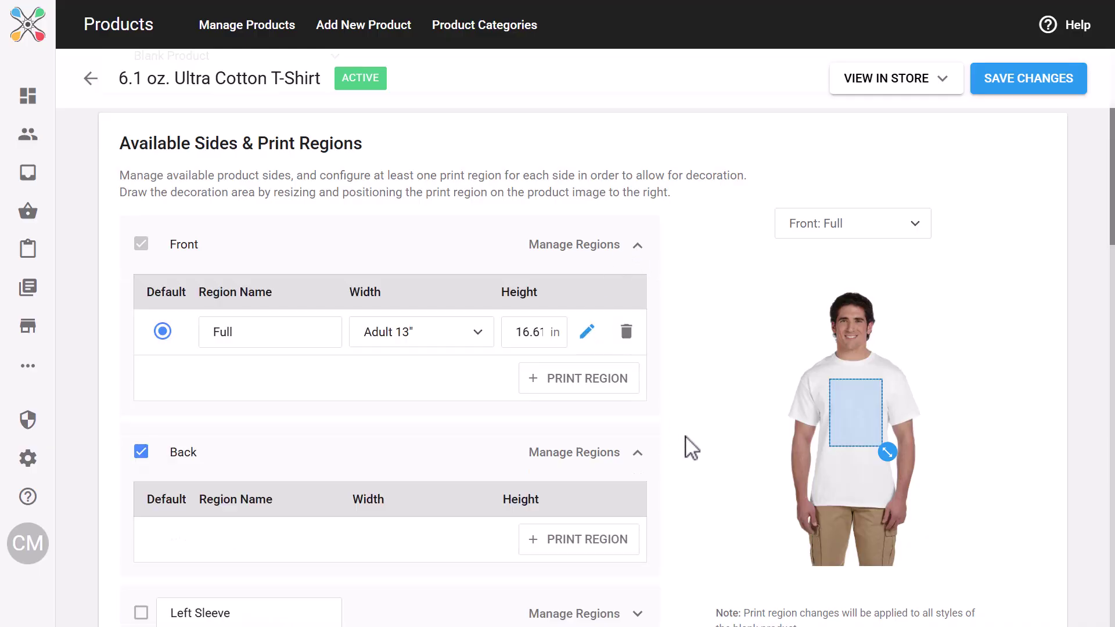
scroll(691, 456, down, 6)
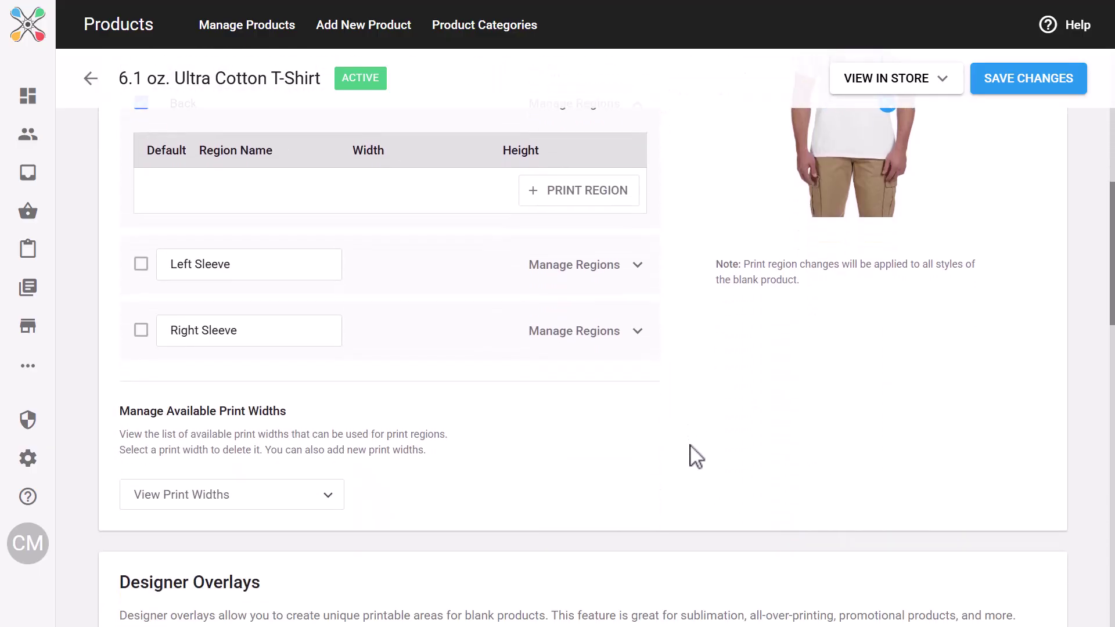
scroll(695, 456, down, 5)
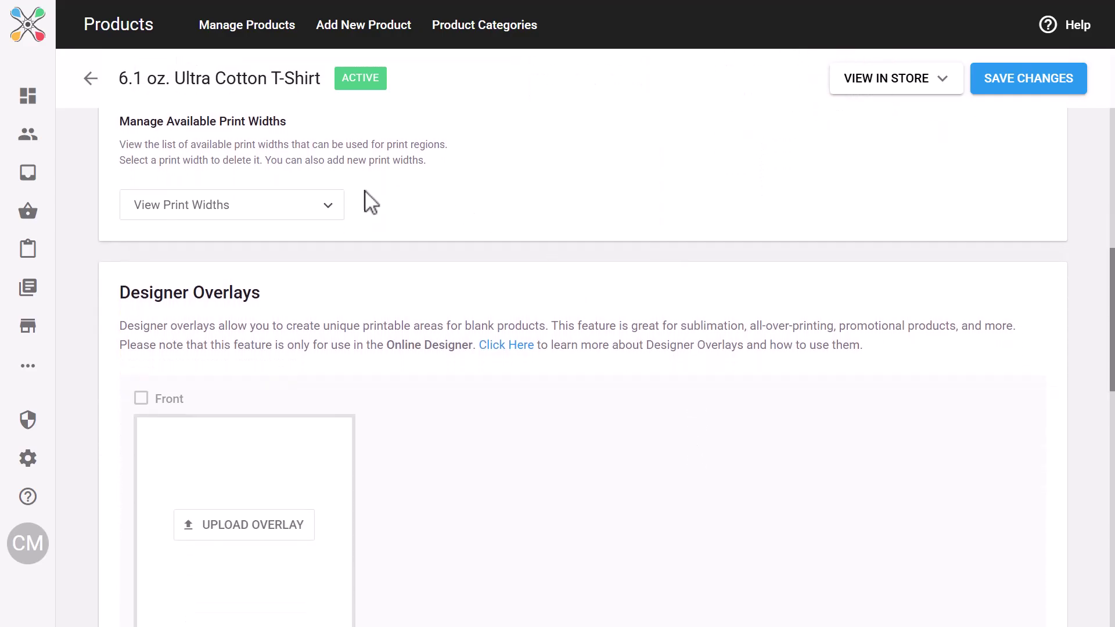
click(331, 208)
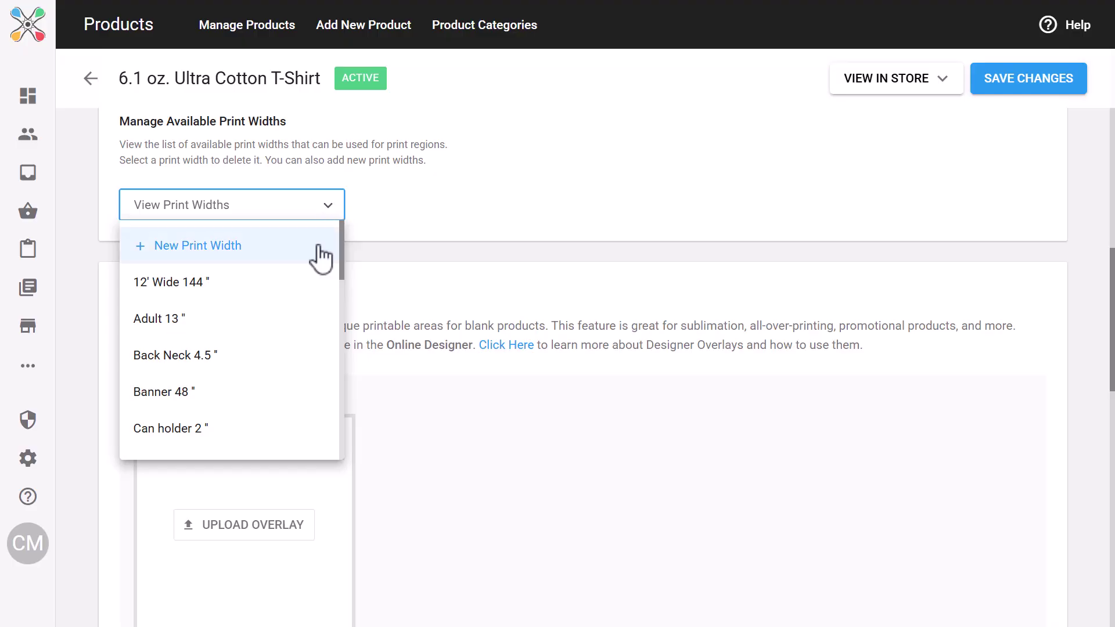
click(471, 244)
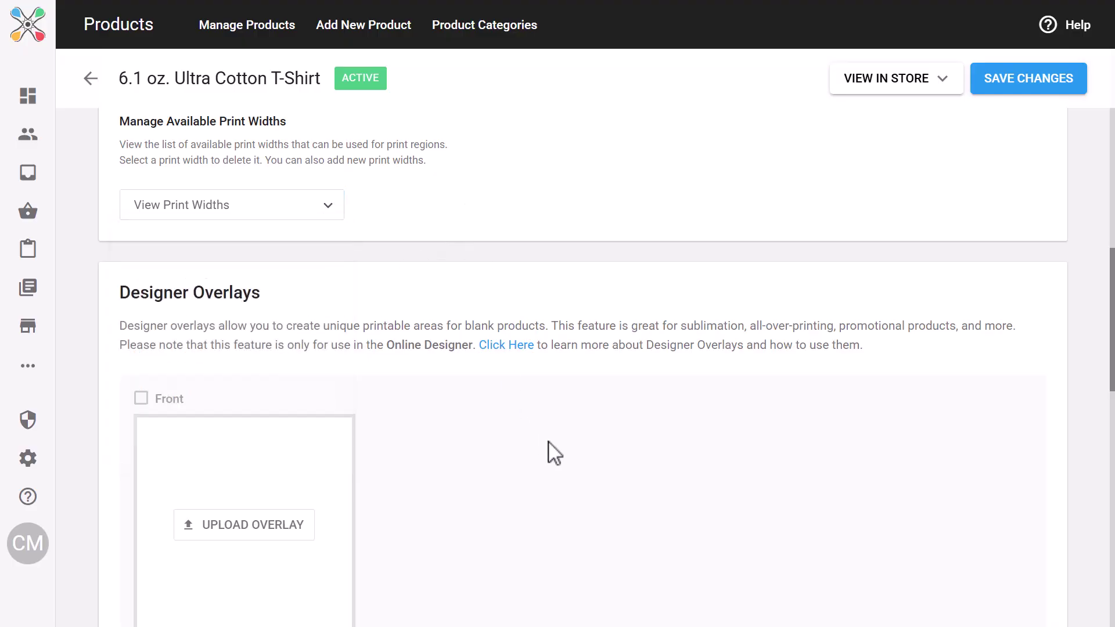
scroll(551, 452, down, 3)
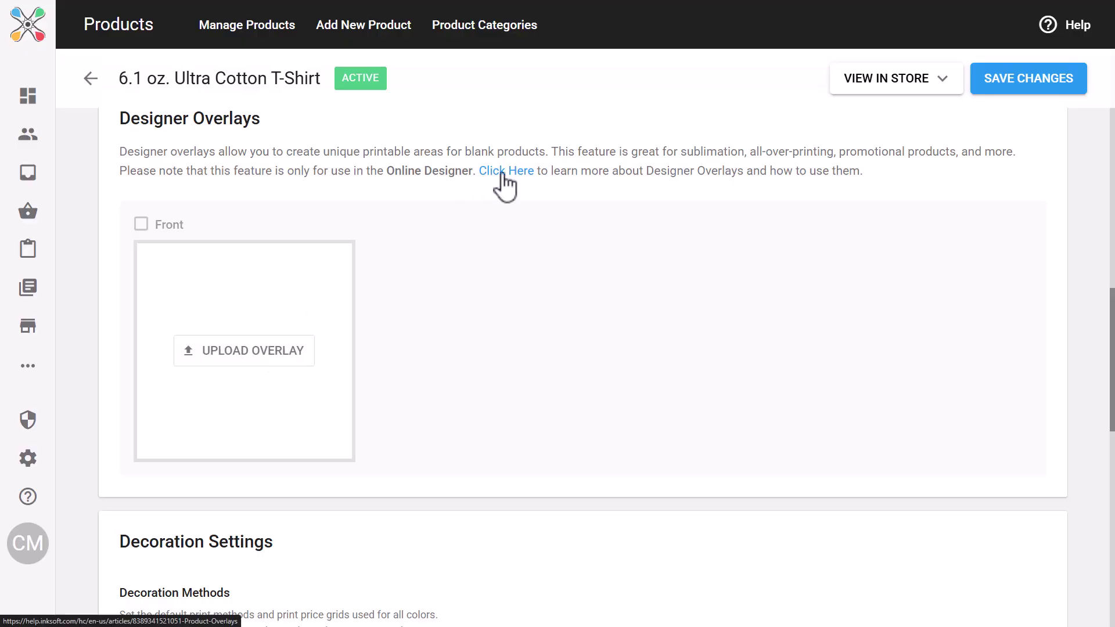
- Enable Digital Print and Embroidery, and set the Screen Print price grid to Light
scroll(558, 408, down, 6)
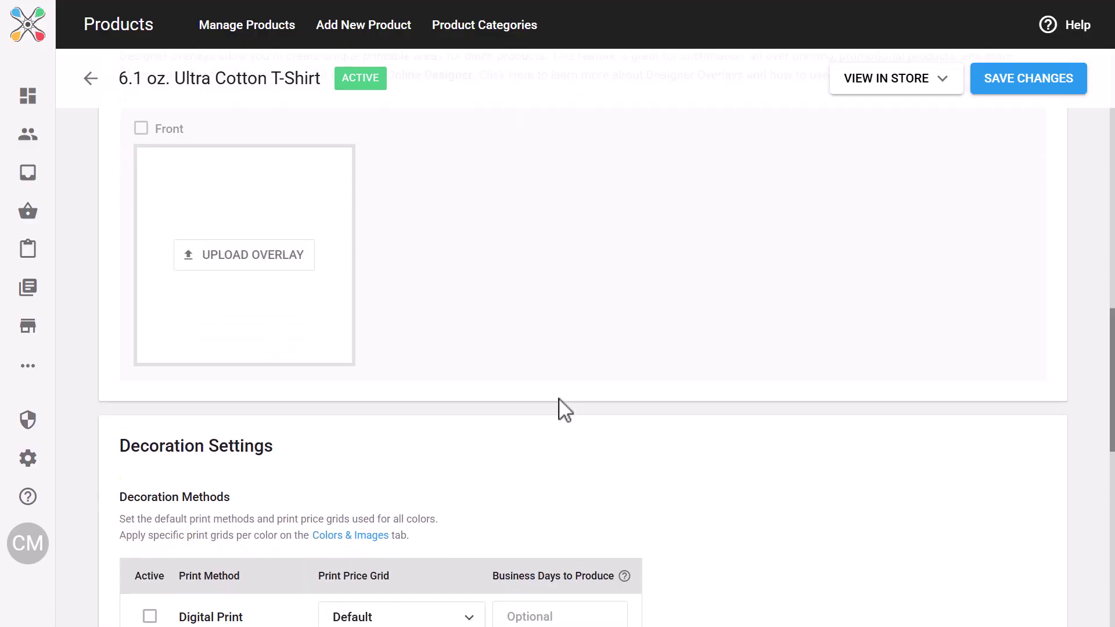
scroll(559, 408, down, 1)
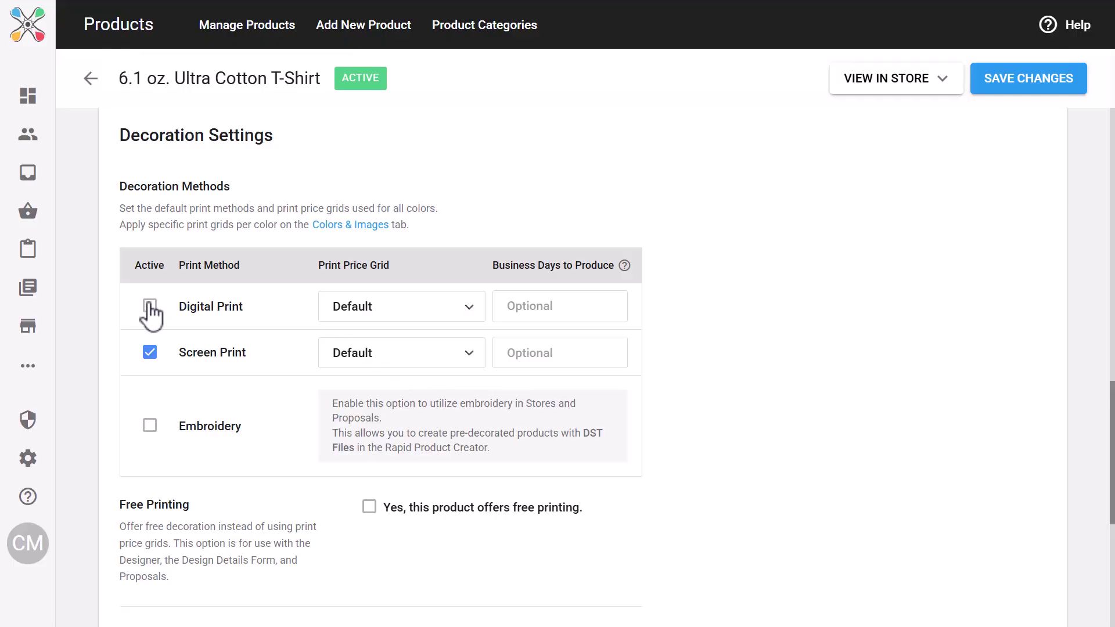
click(150, 307)
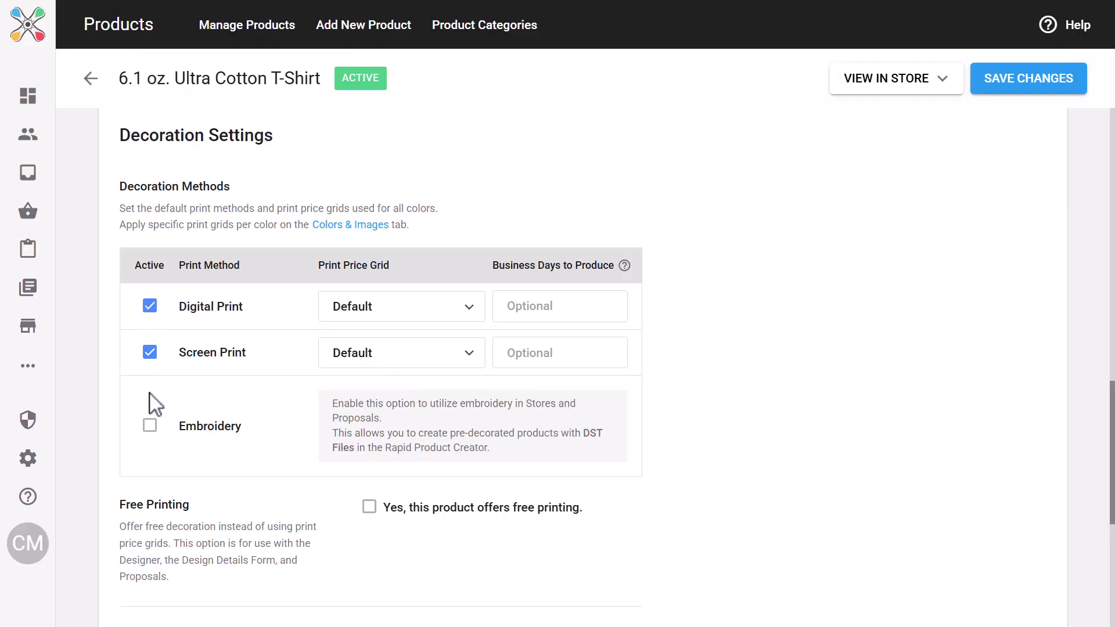
click(149, 427)
click(471, 352)
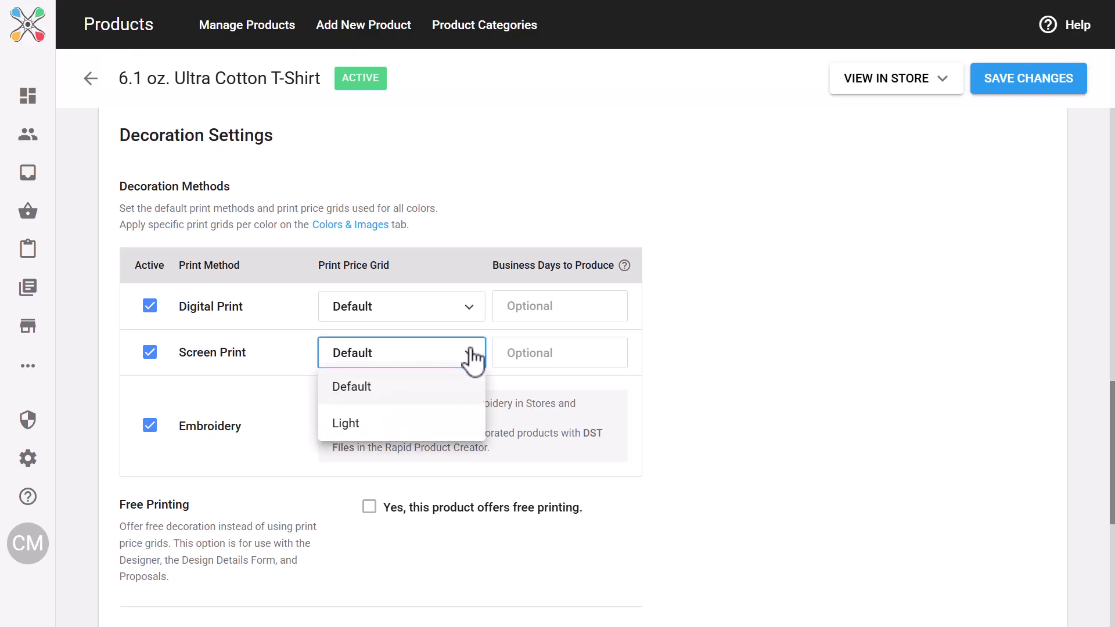
click(411, 428)
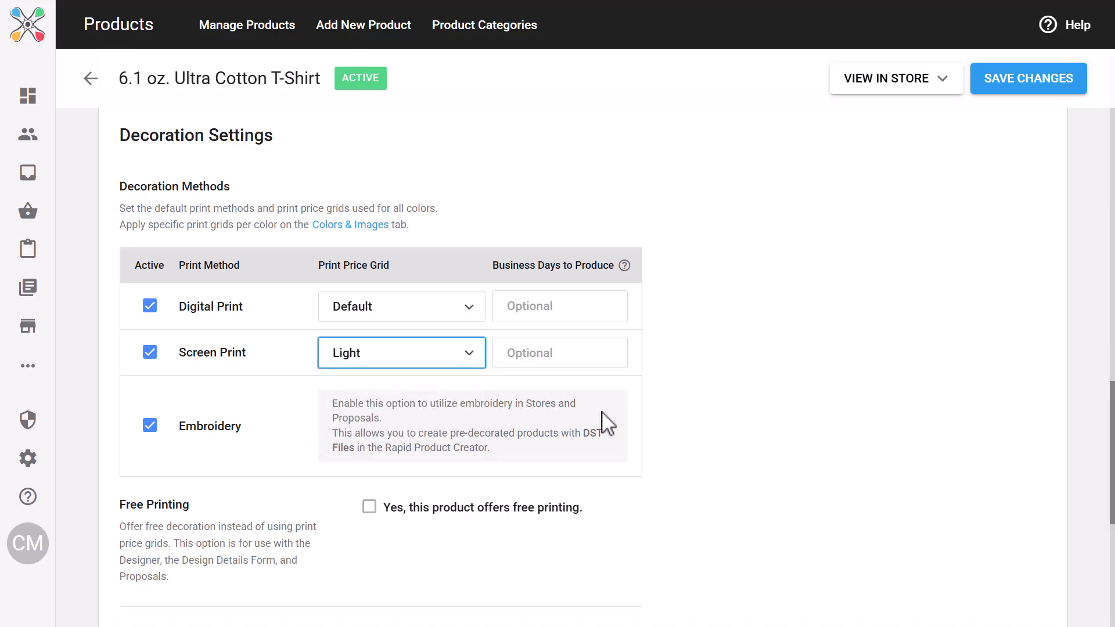
- Leave ink palettes unassigned and enable Buy as Blank purchasing
scroll(774, 404, down, 6)
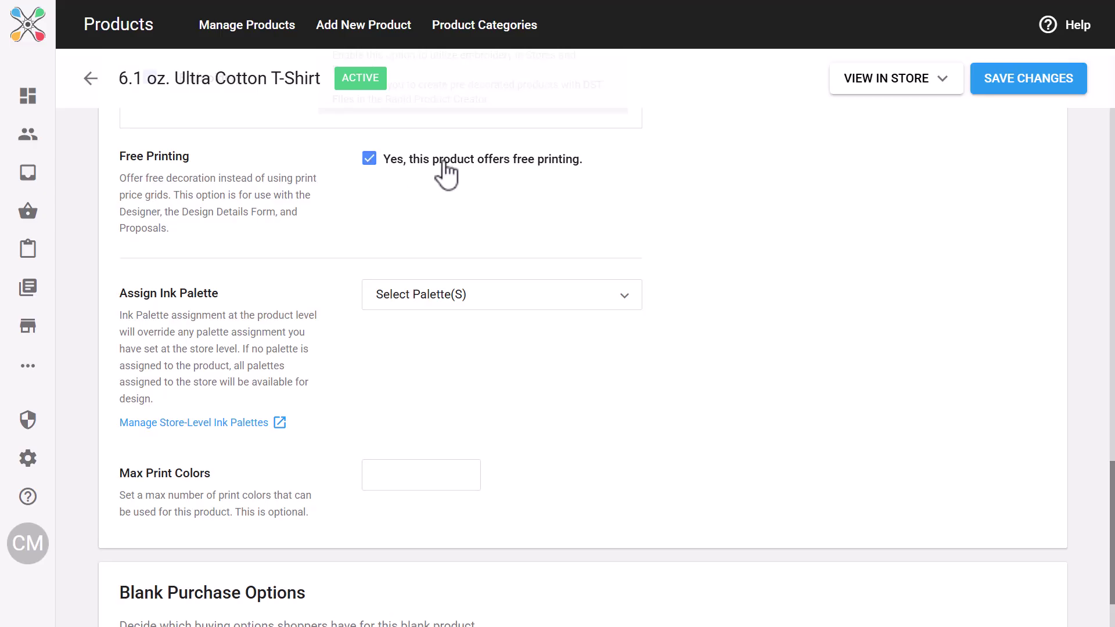
click(631, 317)
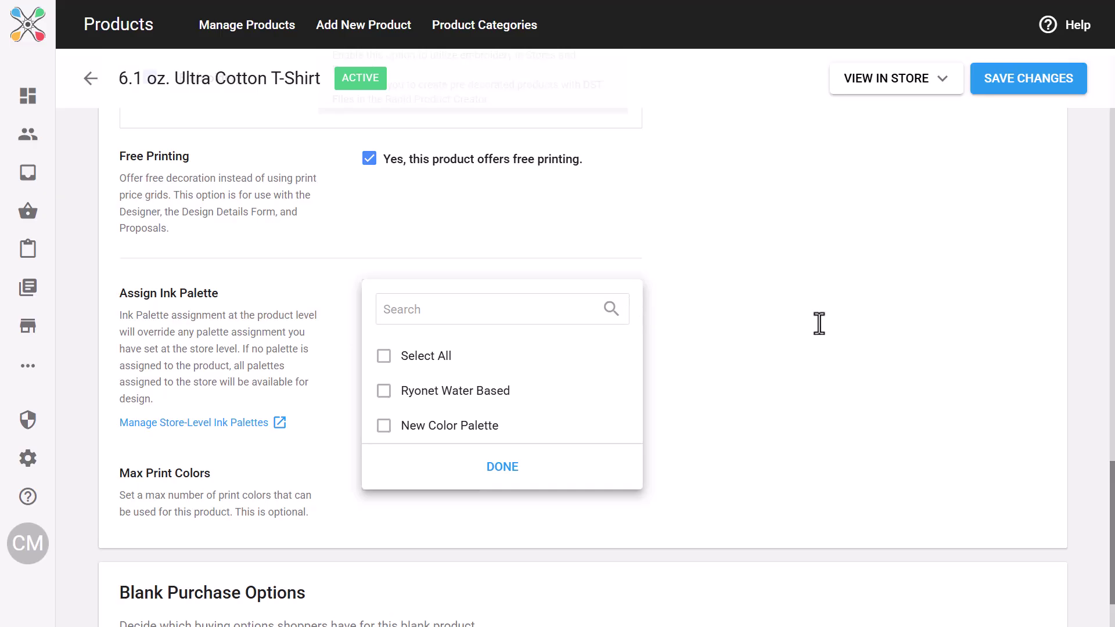
click(825, 333)
scroll(825, 333, down, 5)
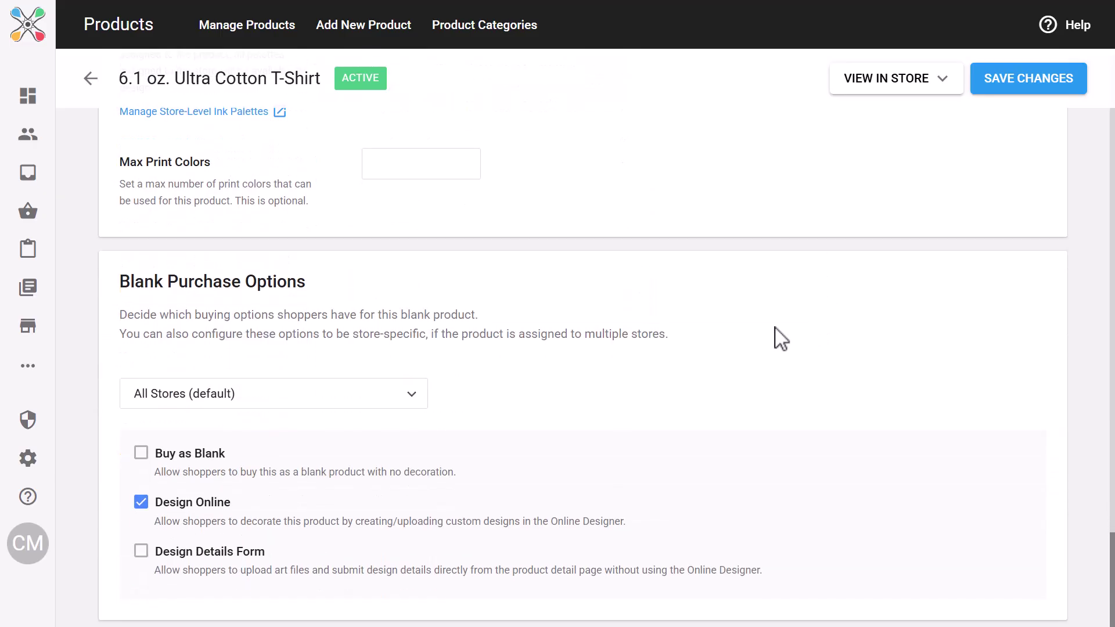
click(145, 459)
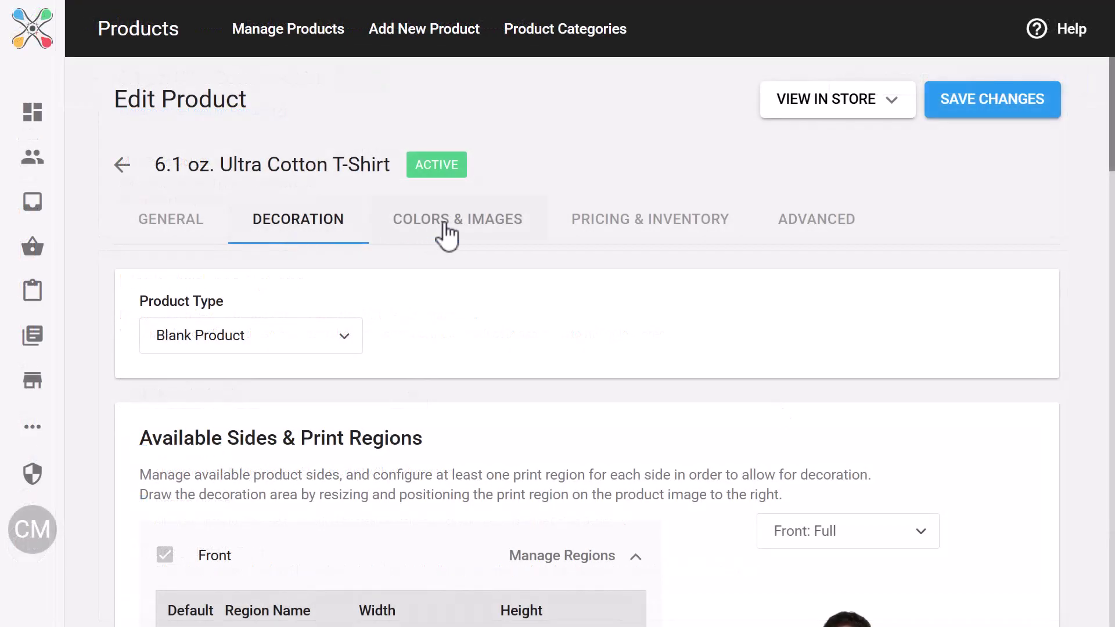
- In the colours and images settings, review which stores carry the WHITE colour
click(447, 235)
scroll(662, 377, down, 1)
scroll(667, 382, down, 5)
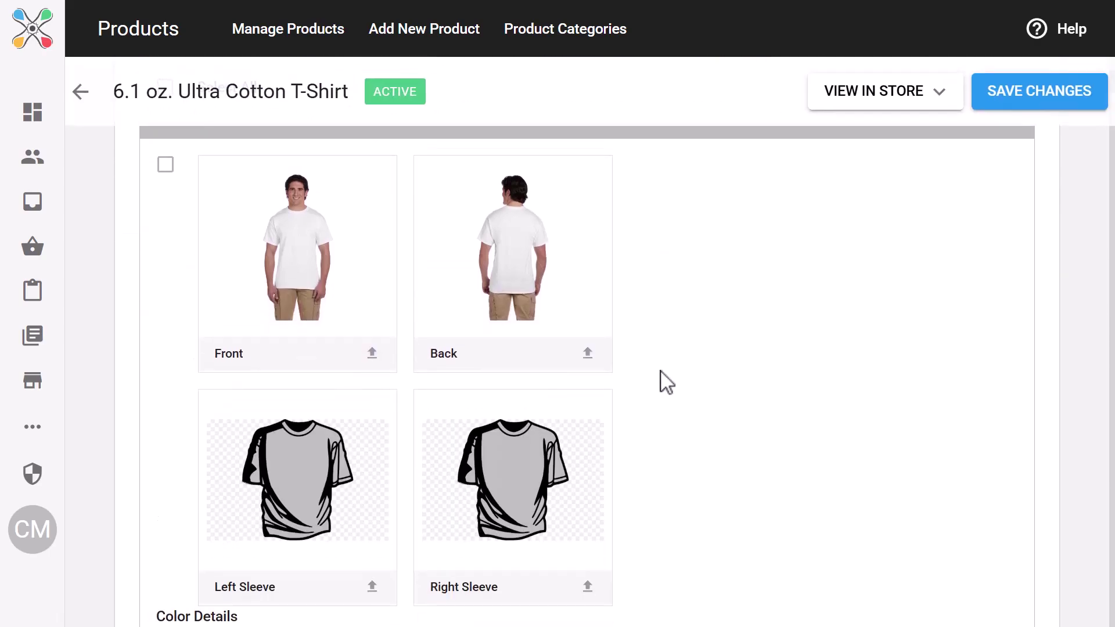
scroll(667, 382, down, 7)
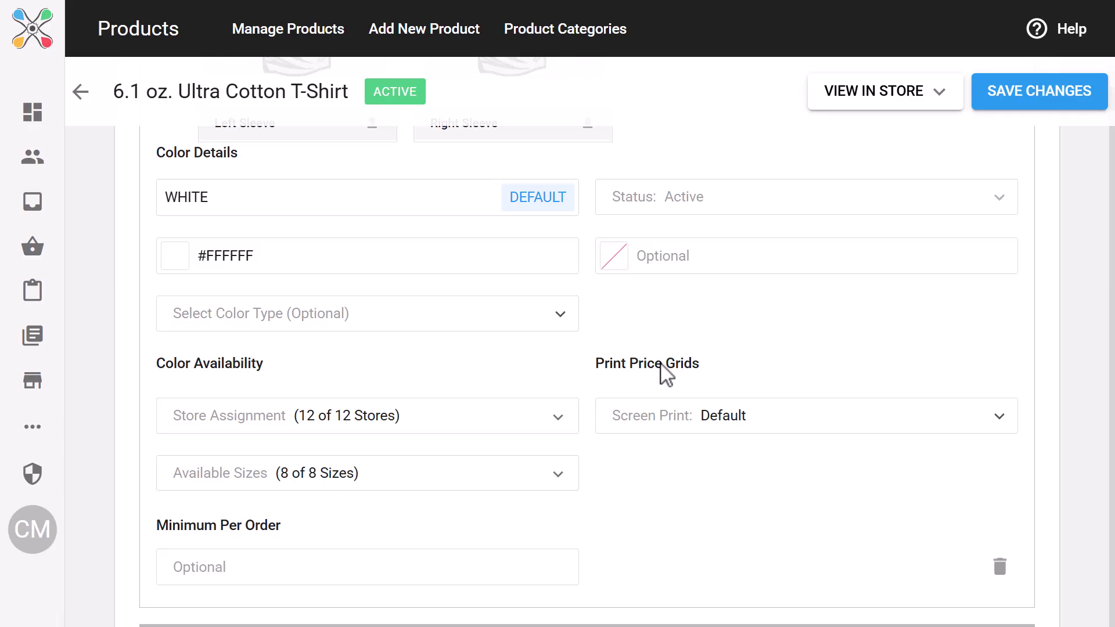
click(557, 425)
click(634, 481)
- Keep WHITE's Default screen print grid and set its minimum per order to 12
click(1004, 424)
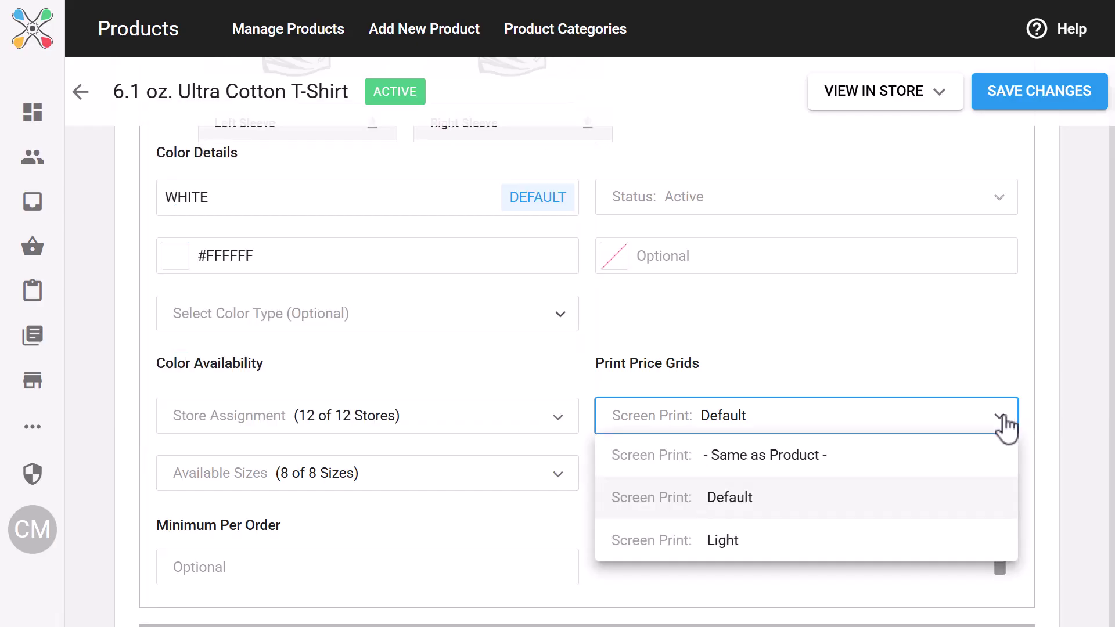
click(1004, 425)
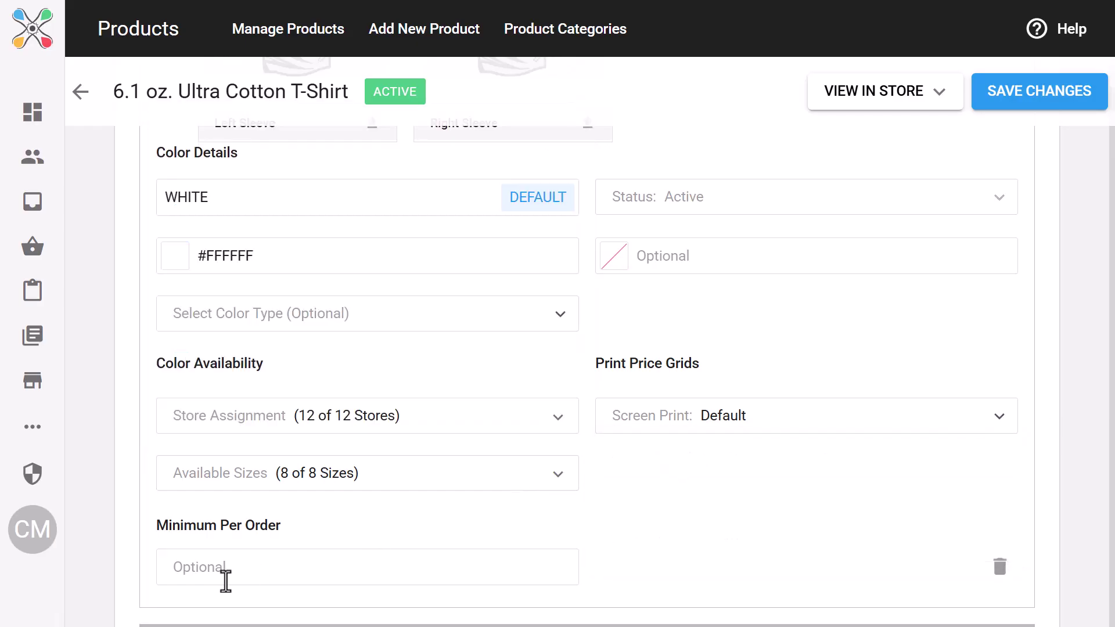
click(218, 575)
text(12)
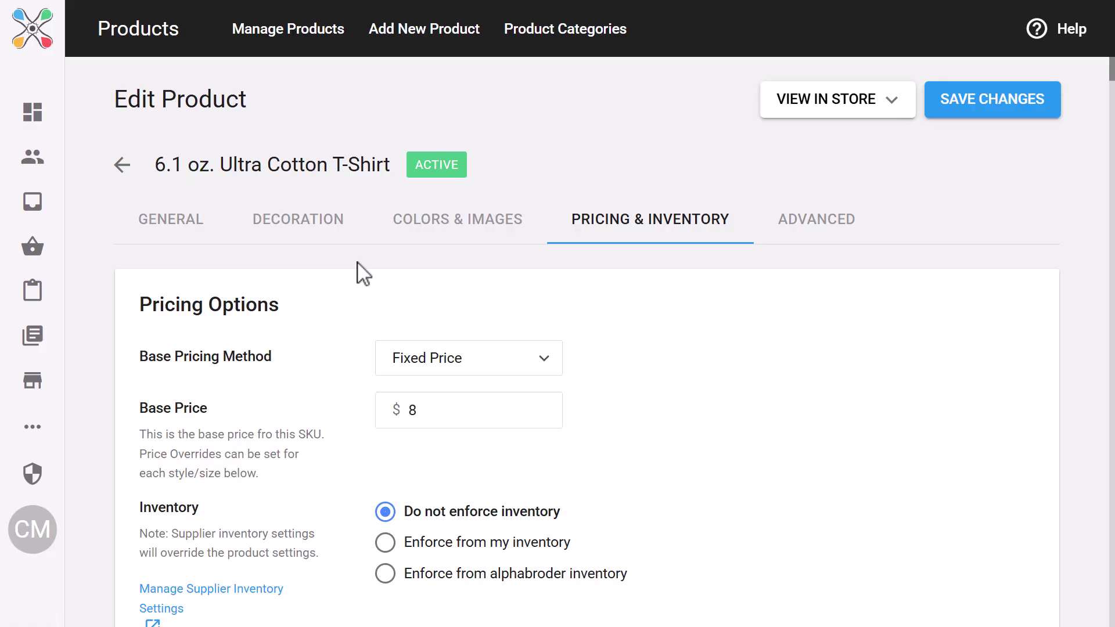
- Keep Fixed Price, enforce inventory from alphabroder stock, and leave quantity discounts enabled
click(546, 367)
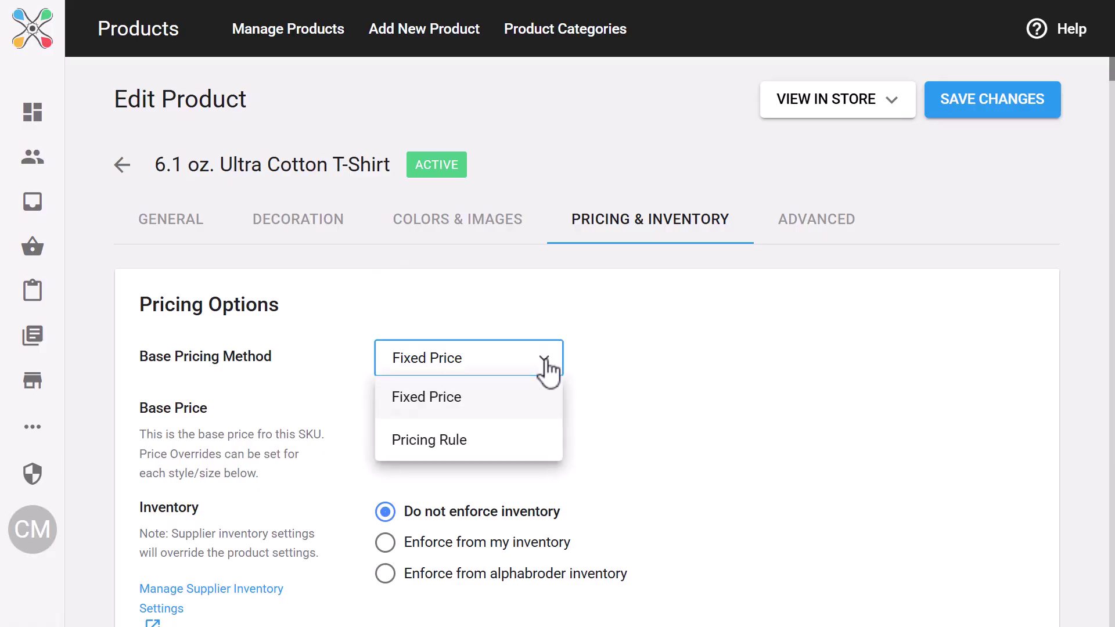
click(670, 384)
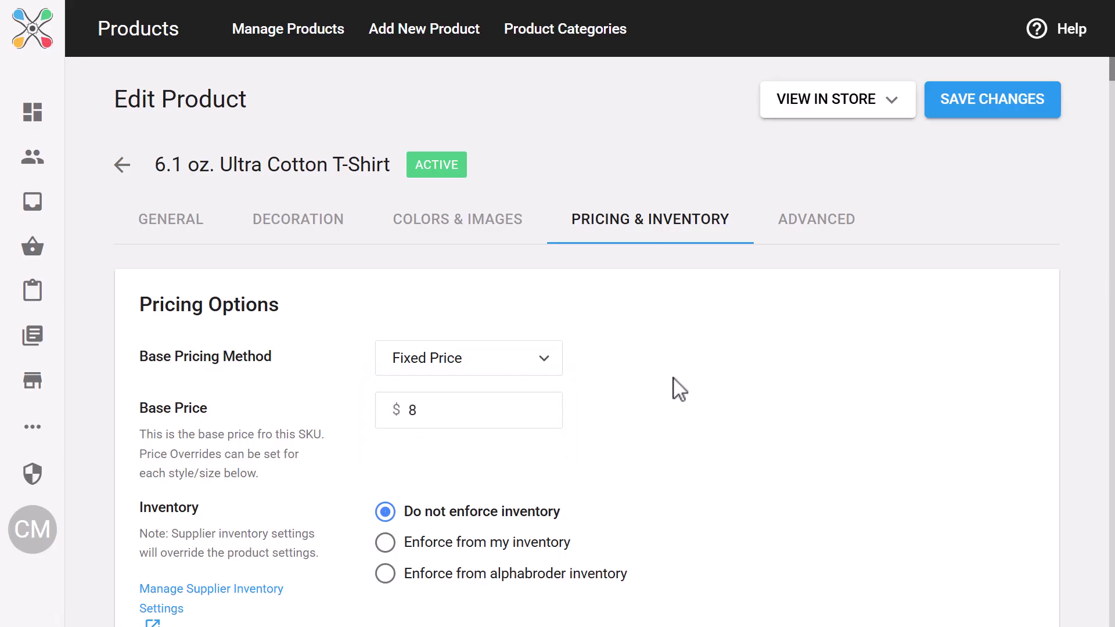
scroll(676, 387, down, 4)
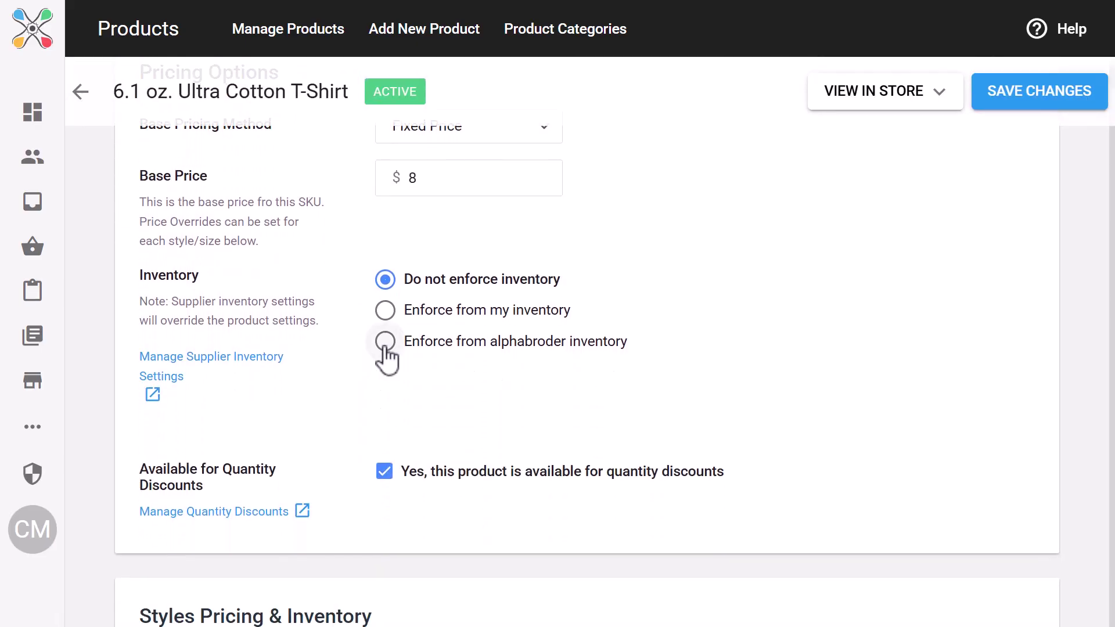
click(384, 347)
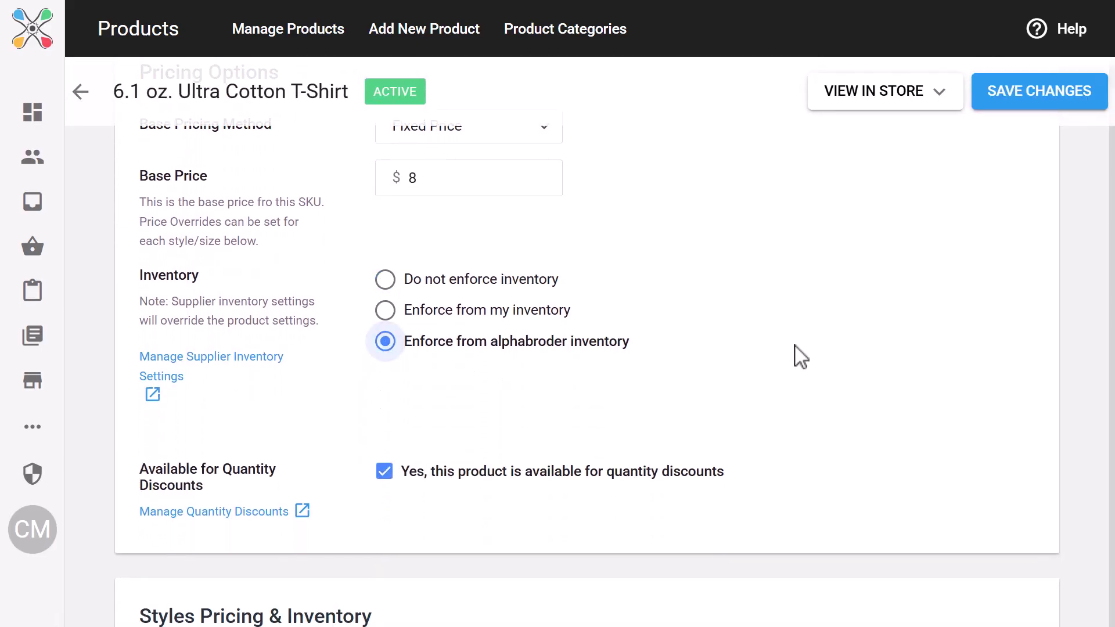
scroll(799, 356, down, 5)
click(384, 183)
click(384, 182)
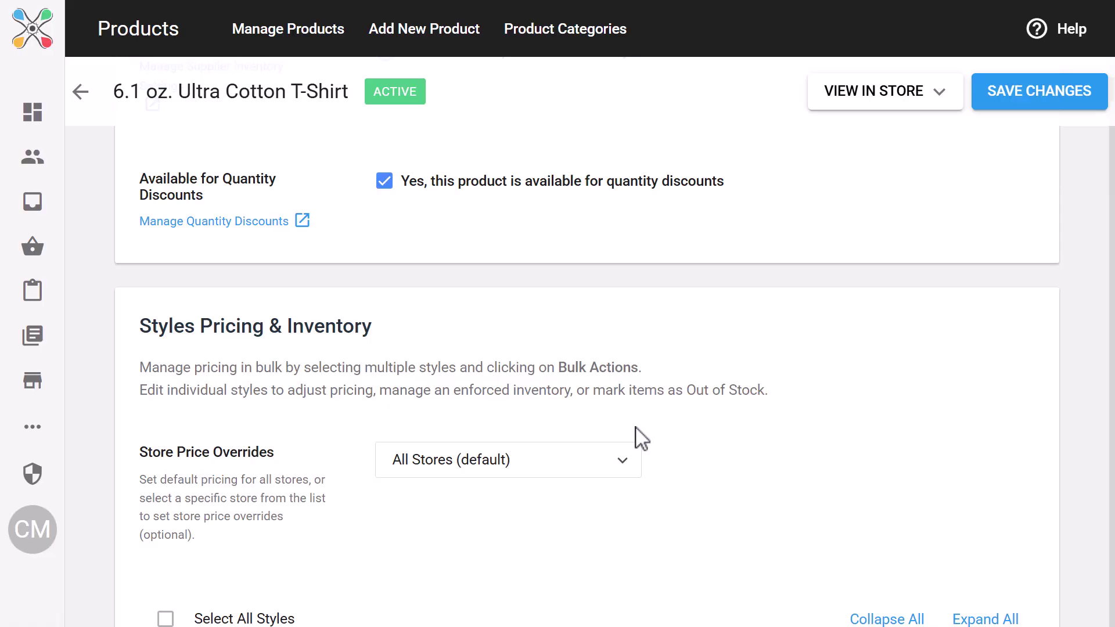
- Keep price overrides on All Stores and leave the 70 styles unselected
scroll(640, 439, down, 3)
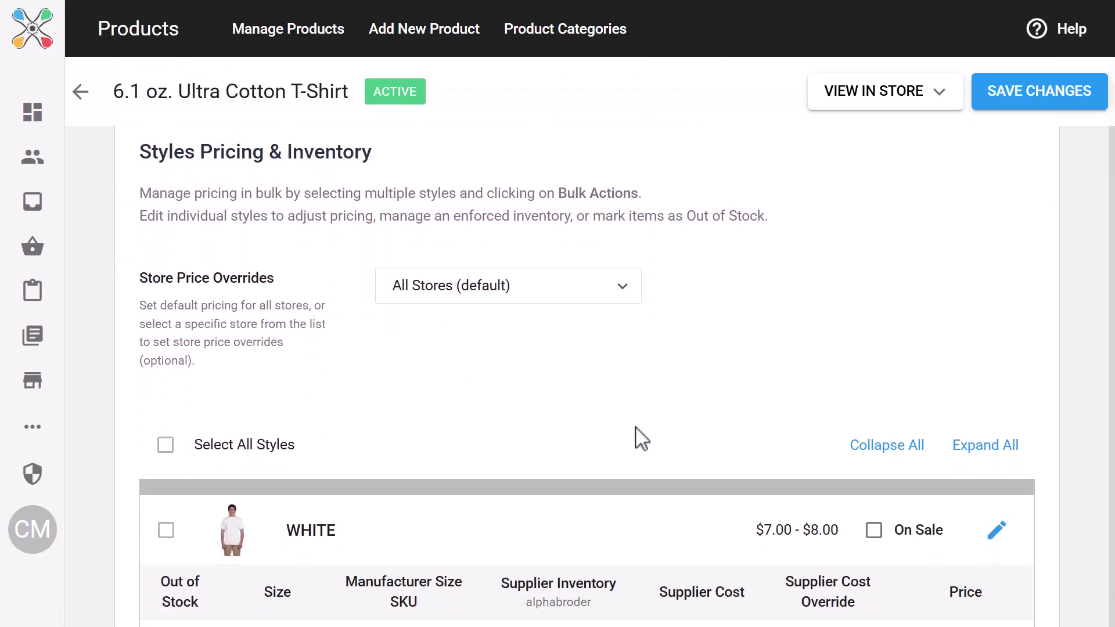
click(622, 297)
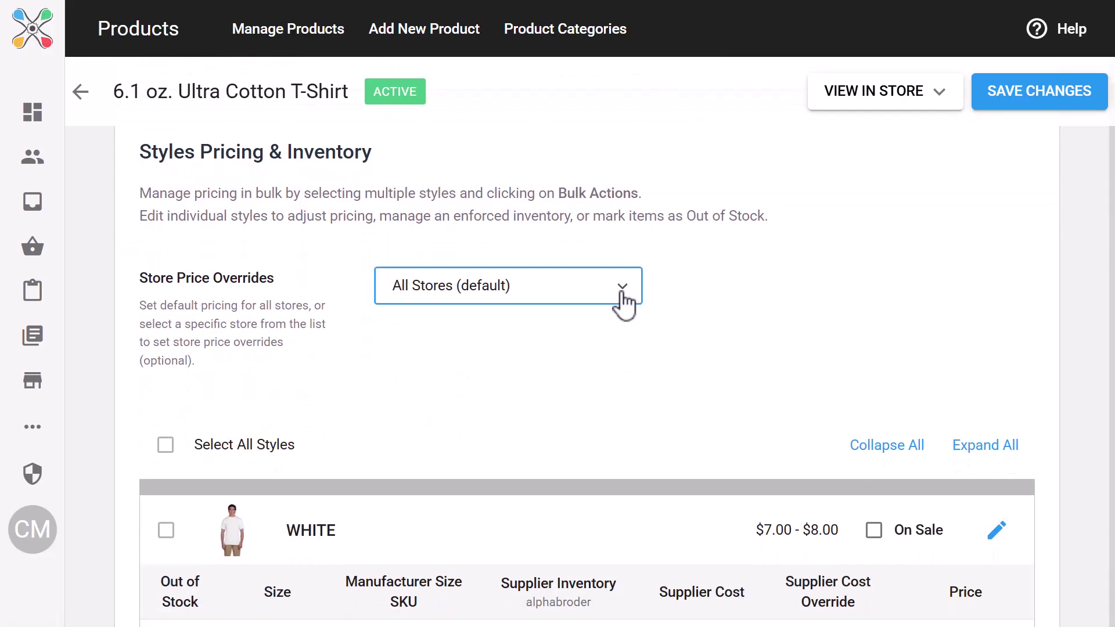
click(725, 307)
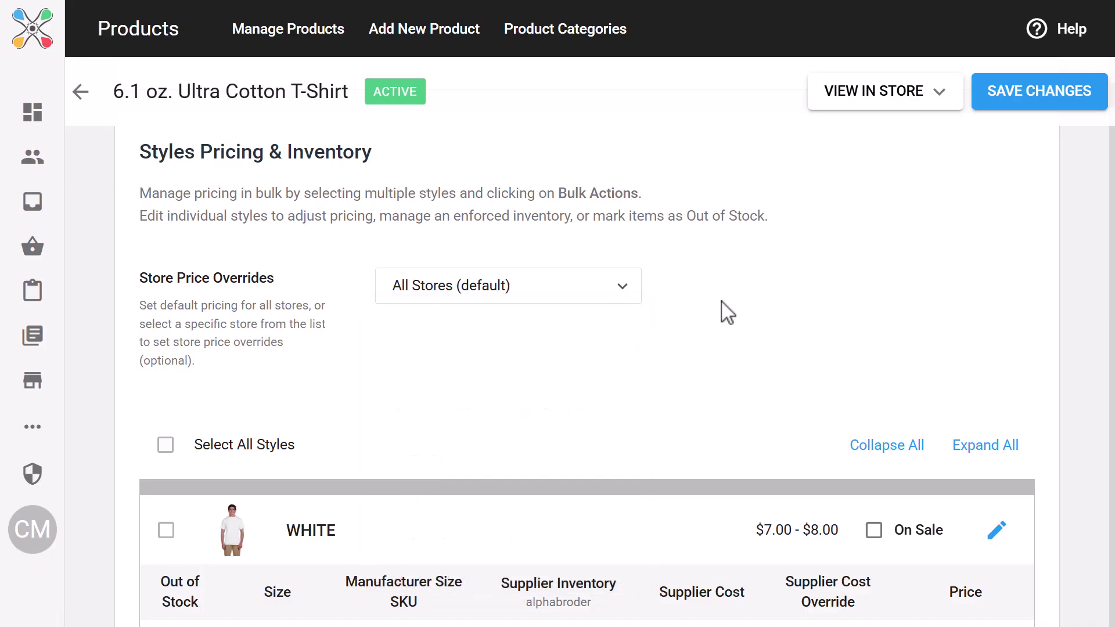
click(165, 446)
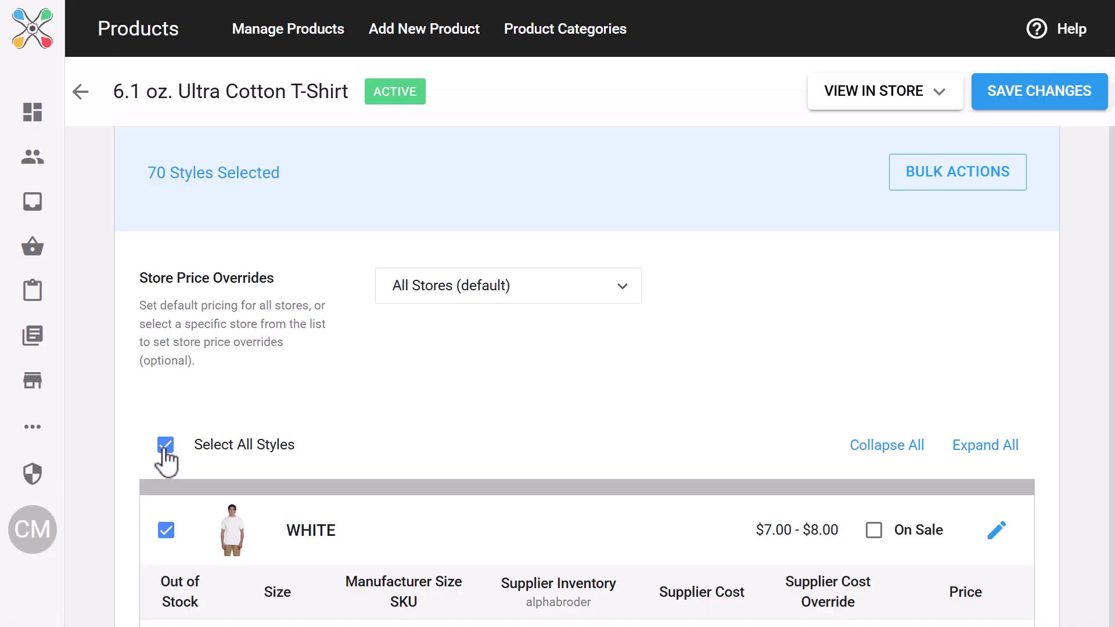
click(165, 447)
scroll(504, 430, down, 5)
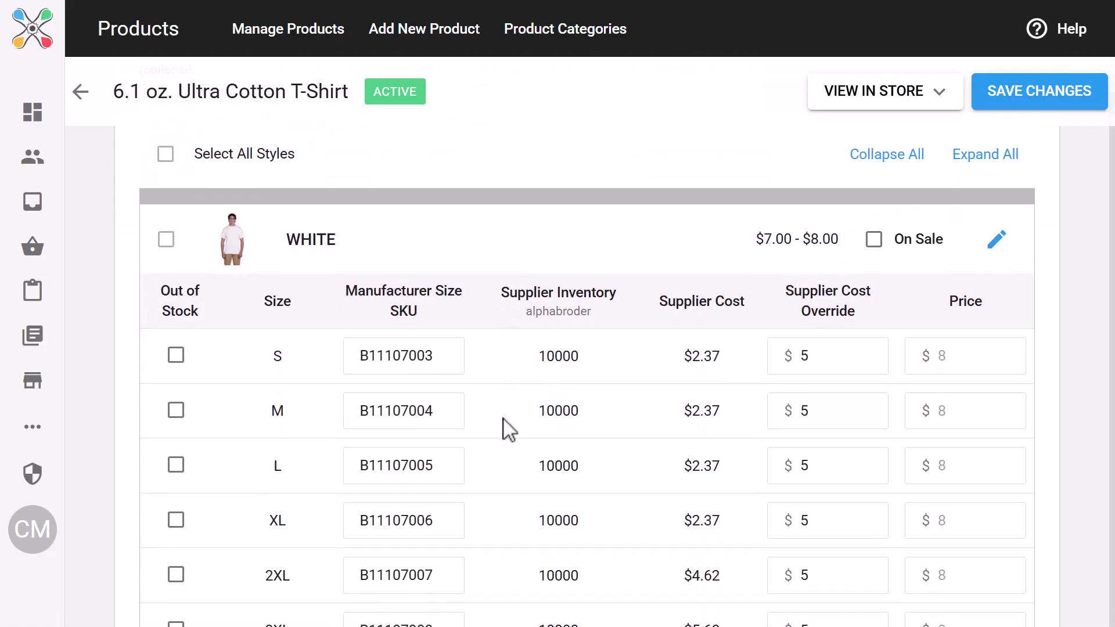
scroll(508, 431, down, 1)
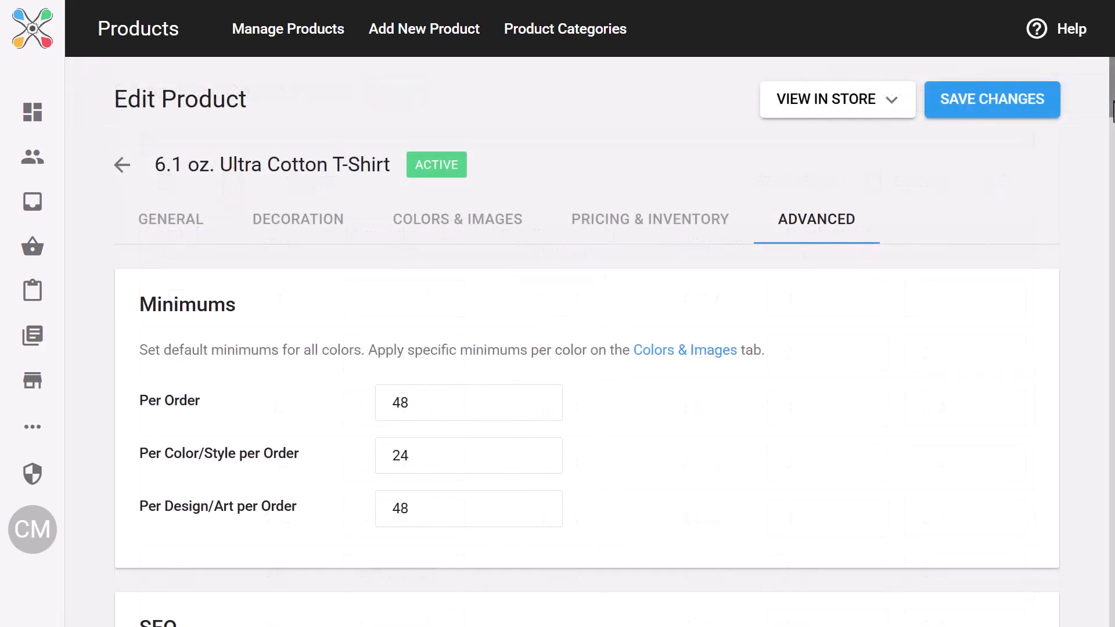
- Add a required Text Entry Box custom field labelled 'Number'
drag(1113, 110, 1097, 343)
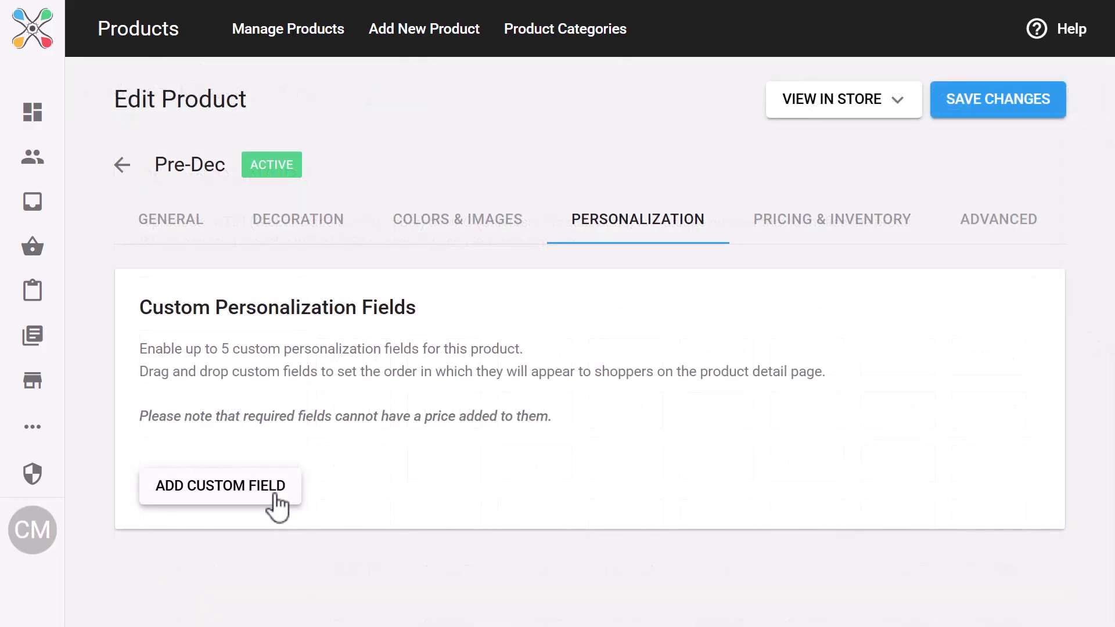
click(274, 498)
click(748, 162)
click(745, 160)
click(359, 199)
click(369, 361)
text(Number)
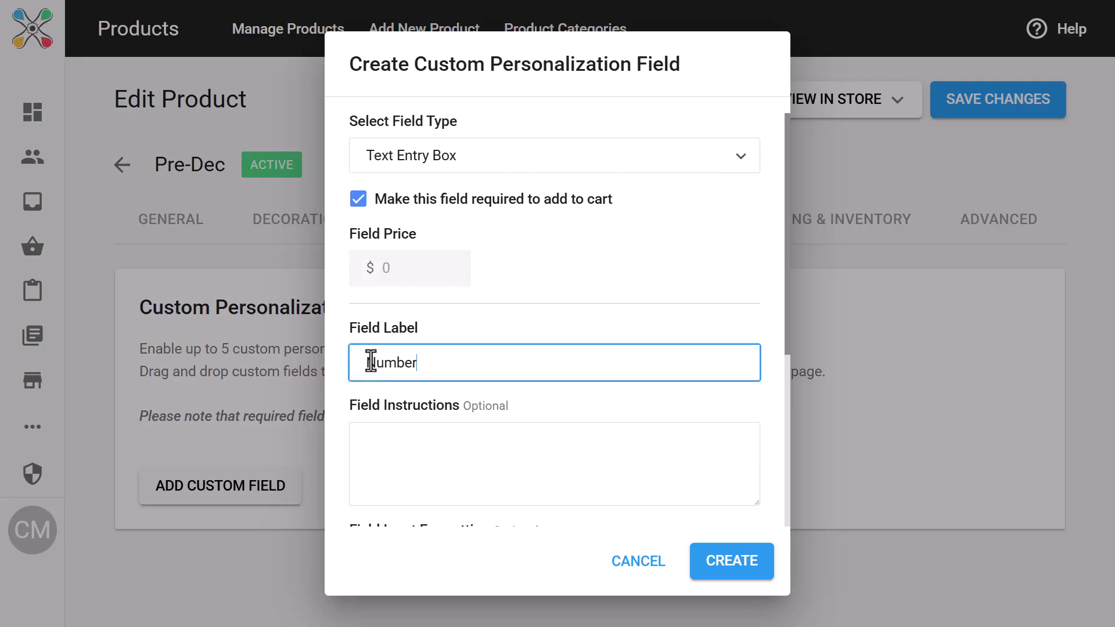
scroll(578, 375, down, 5)
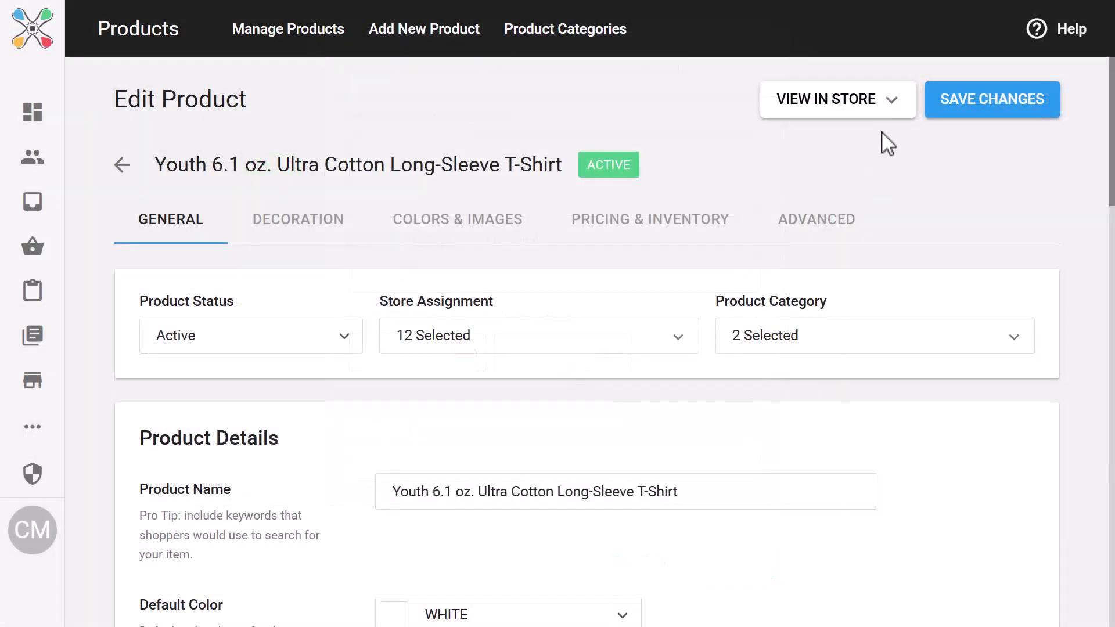
click(894, 105)
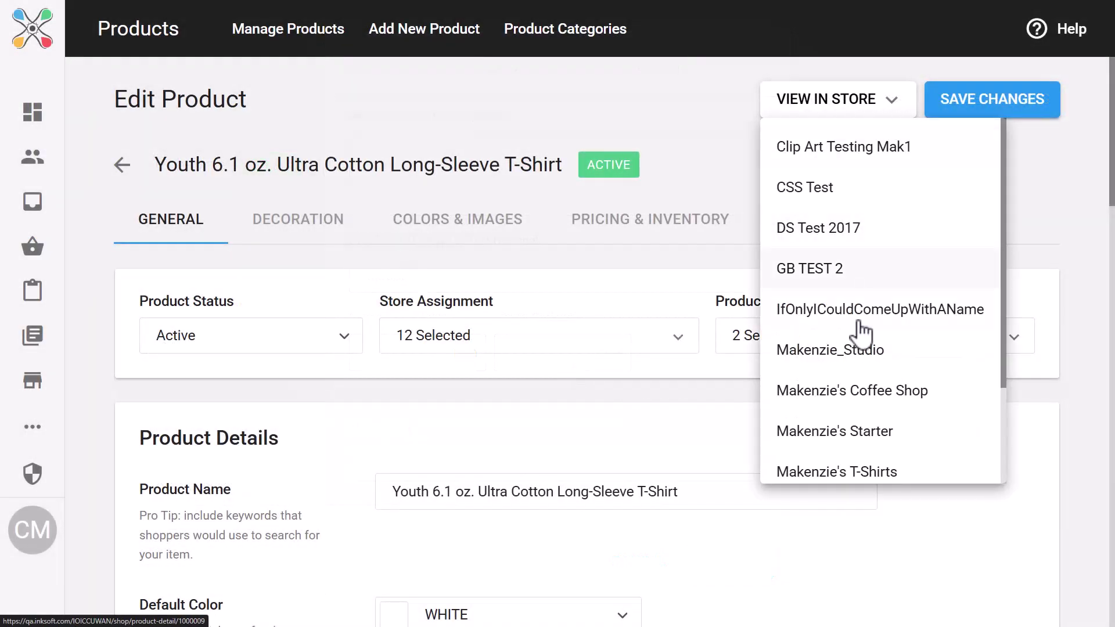
click(860, 475)
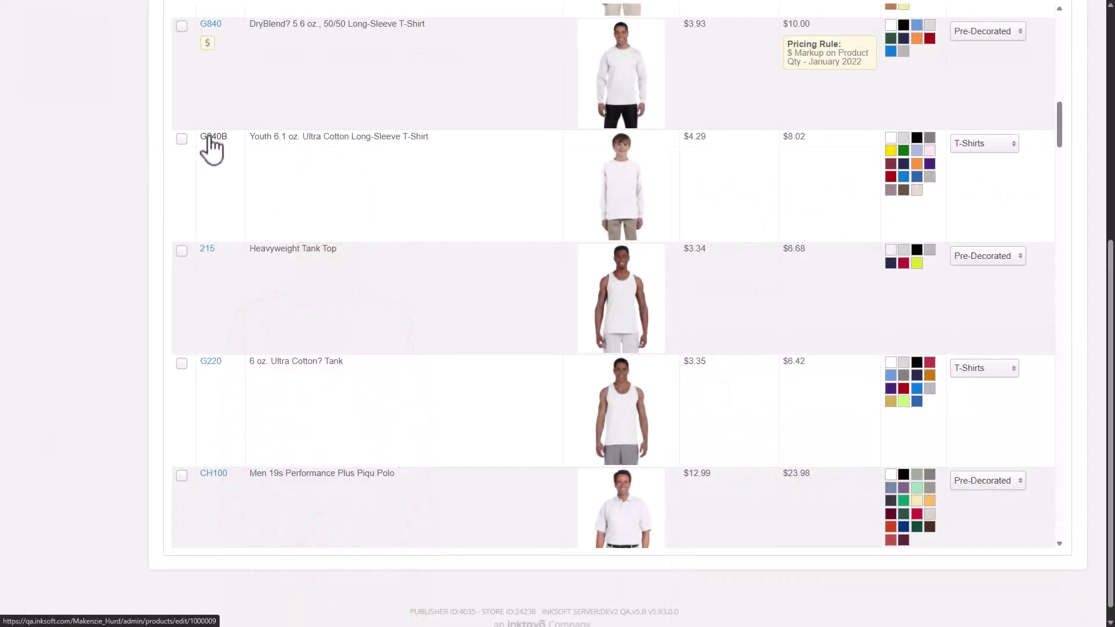
click(209, 137)
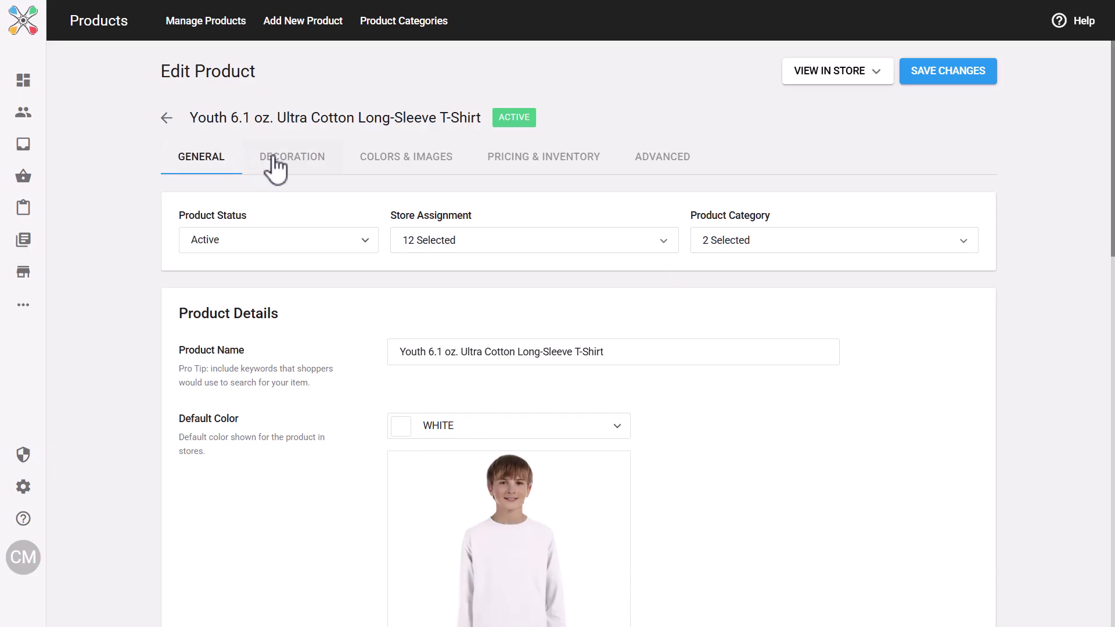
- Step through the Youth shirt's Decoration, Colors & Images and Pricing & Inventory settings to Advanced
click(315, 164)
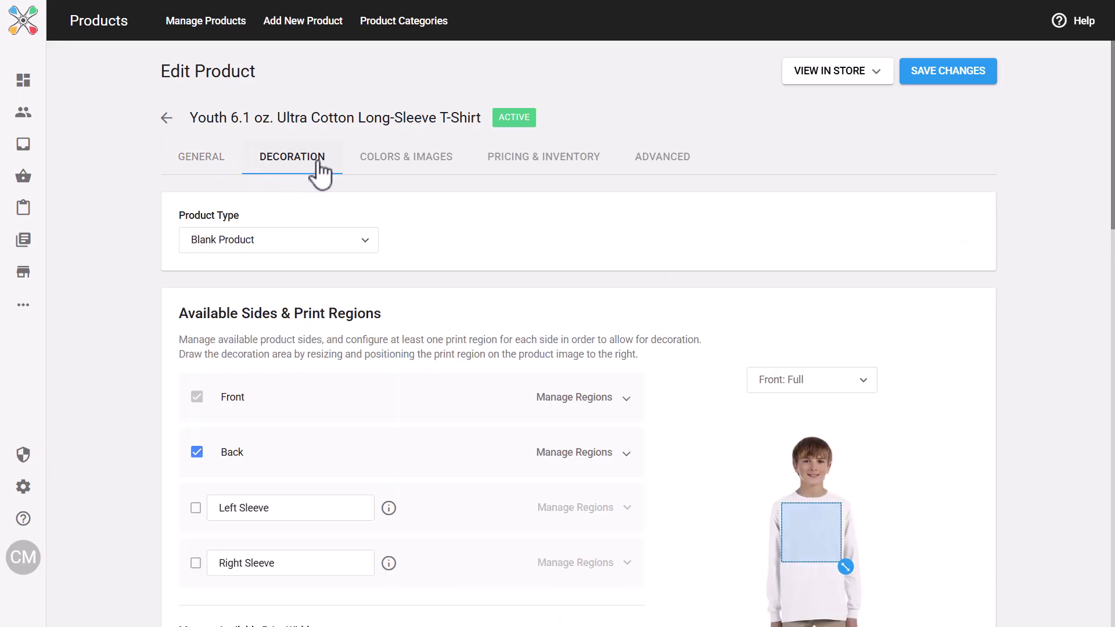
click(420, 173)
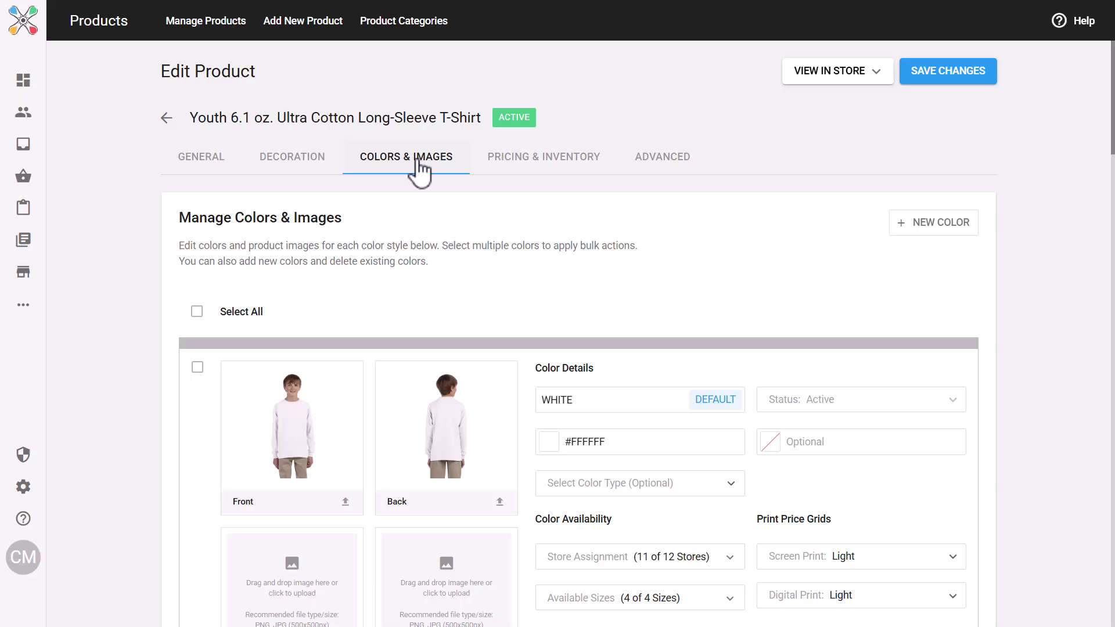
click(567, 170)
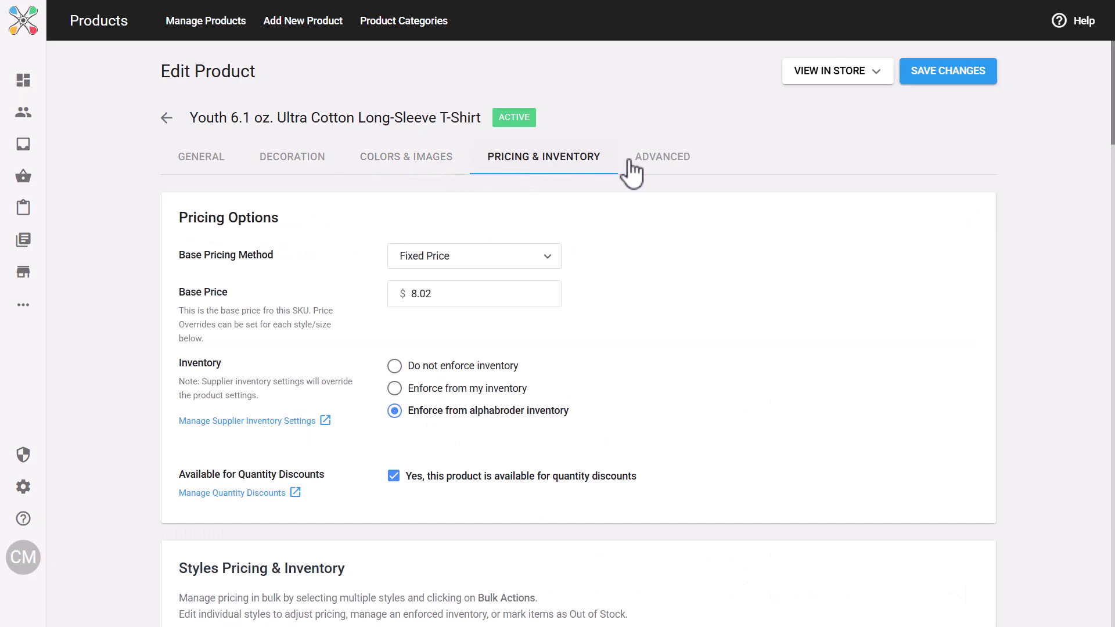
click(680, 170)
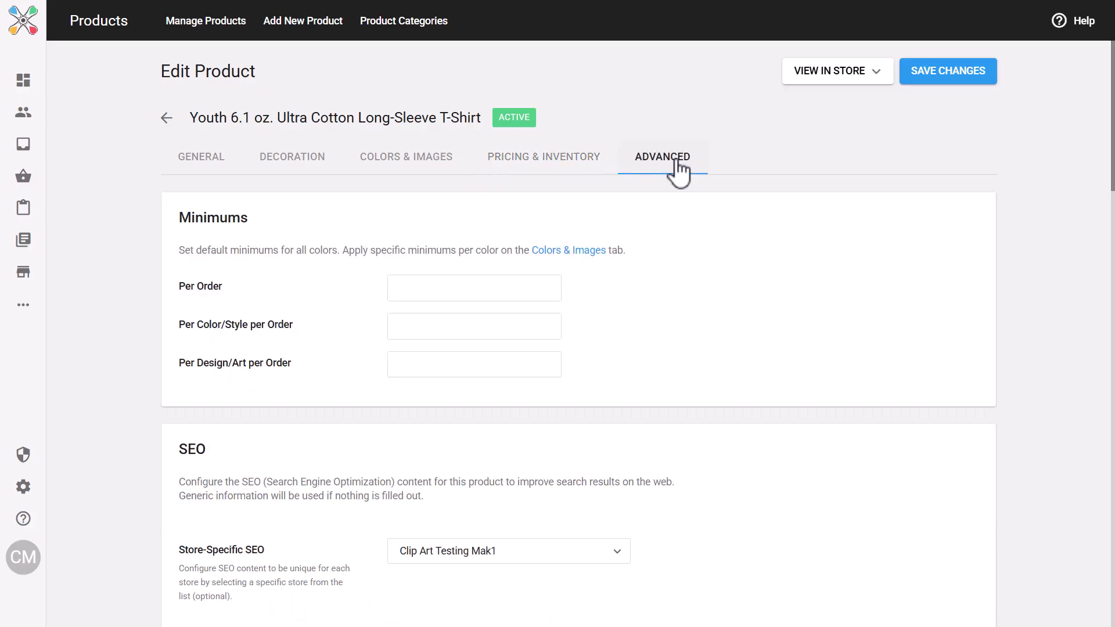